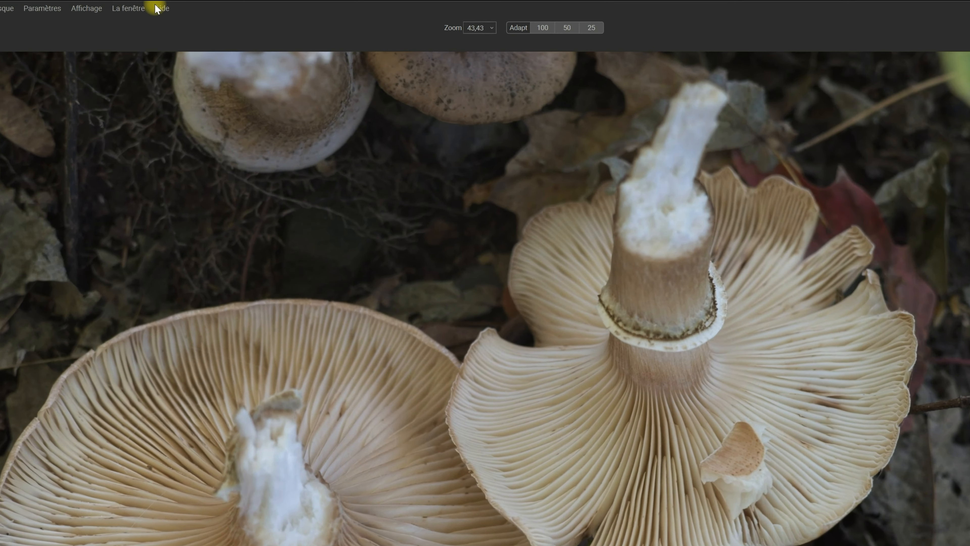
Look up the version information for ON1 Photo RAW 2022
click(157, 8)
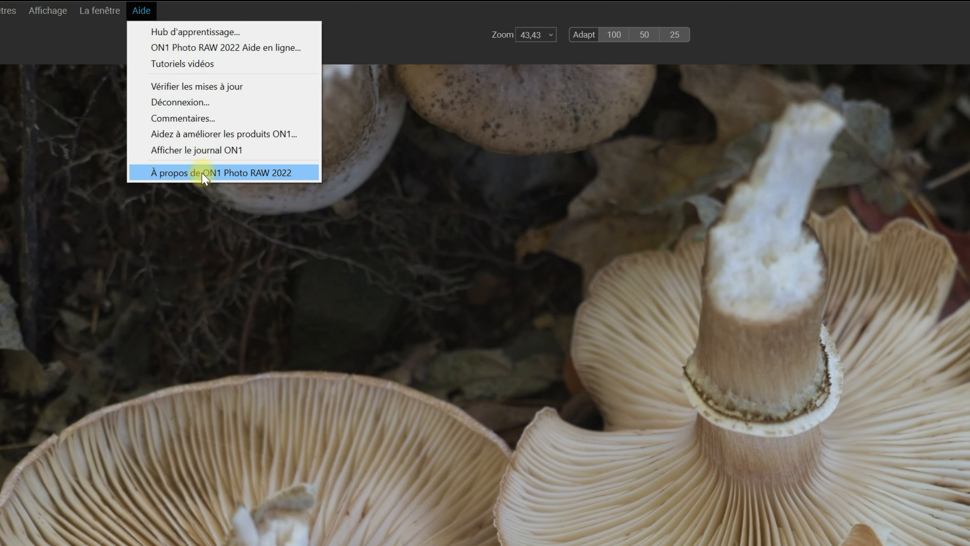
click(202, 174)
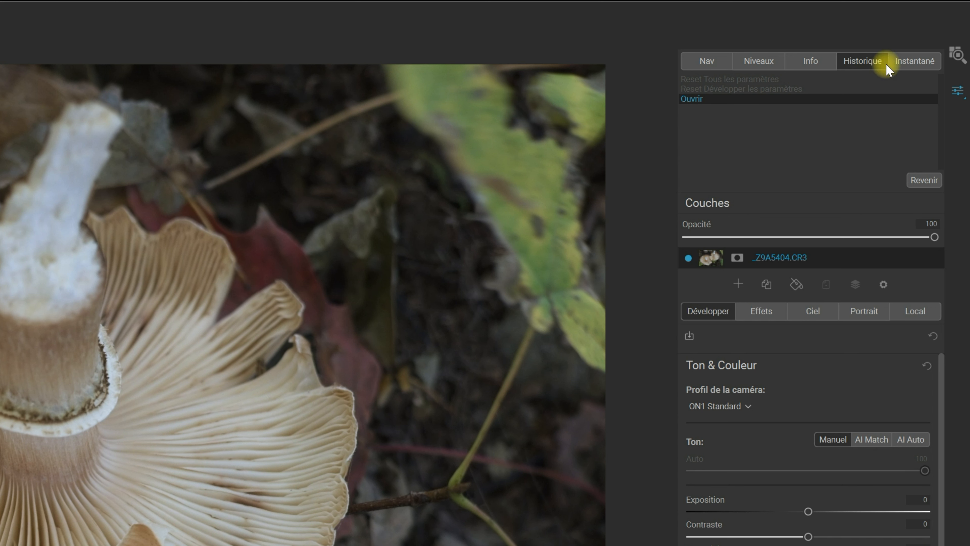
Show the photo's edit history and apply AI Auto tone to the mushroom photo
click(933, 56)
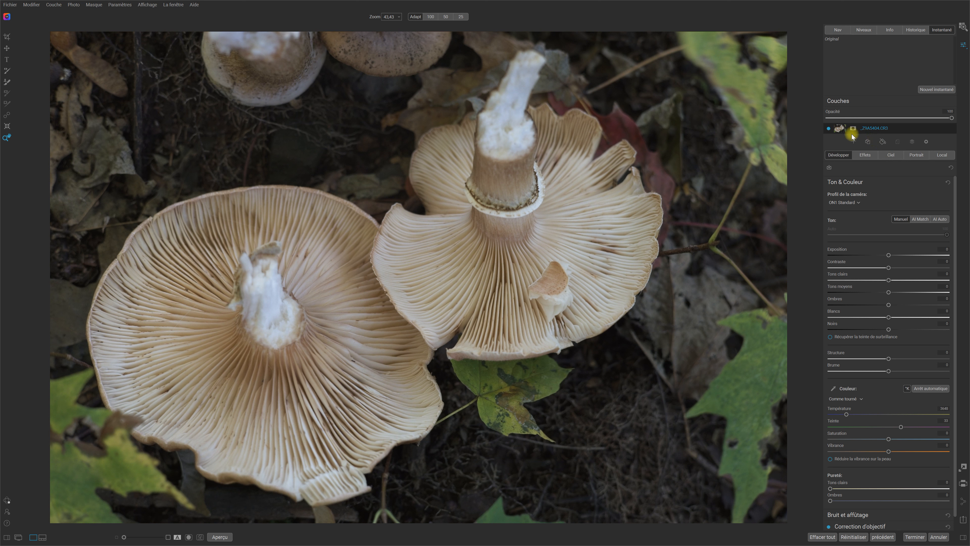
click(914, 29)
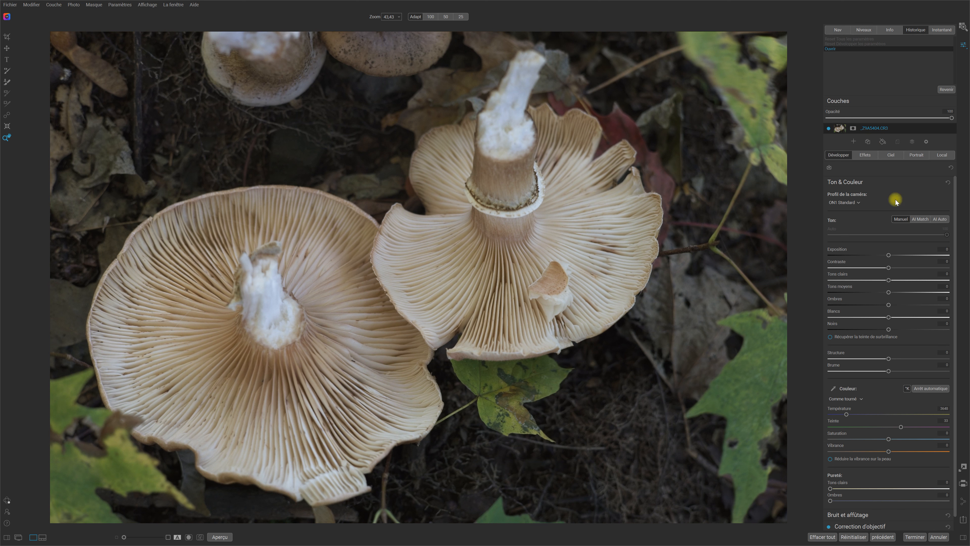
click(946, 220)
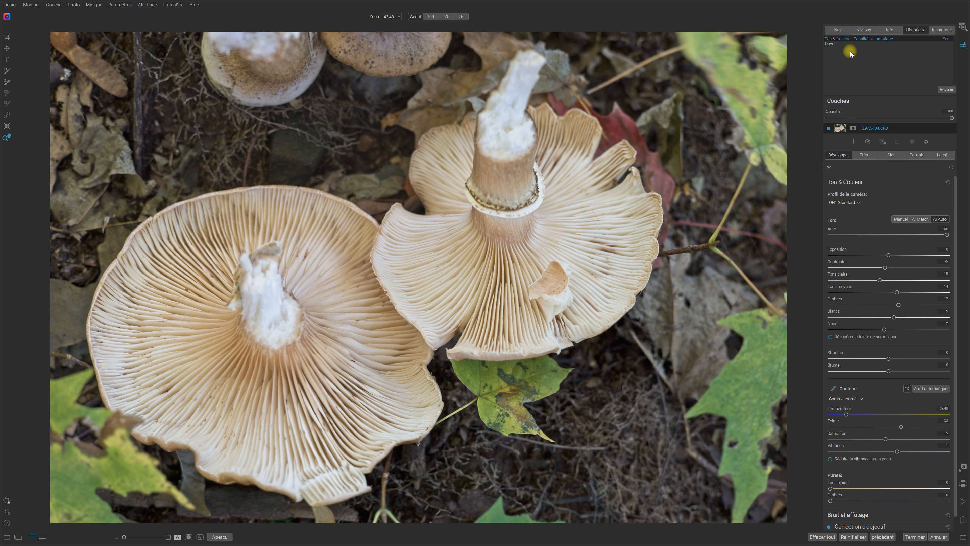
Save the current edit as a snapshot named "Tons moyens"
click(945, 32)
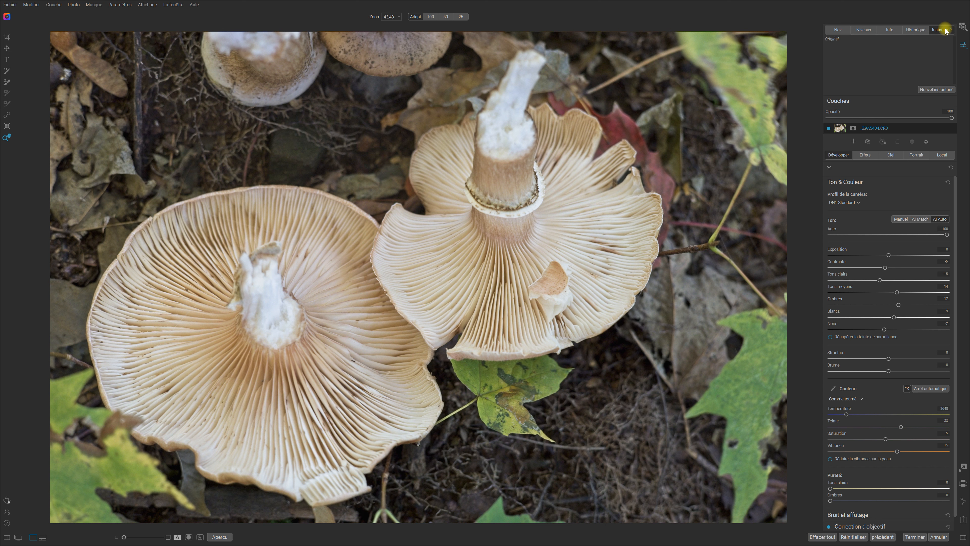
click(941, 90)
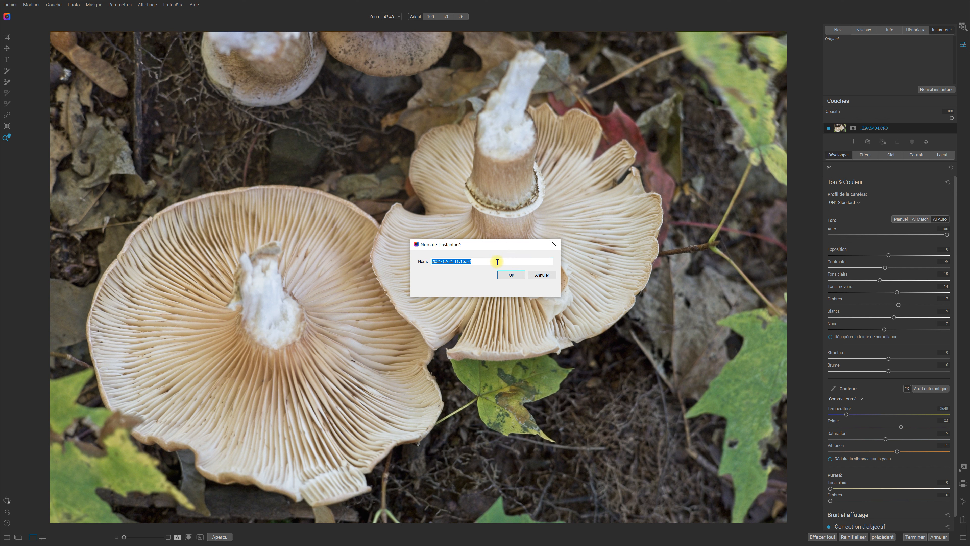
drag(497, 262, 385, 255)
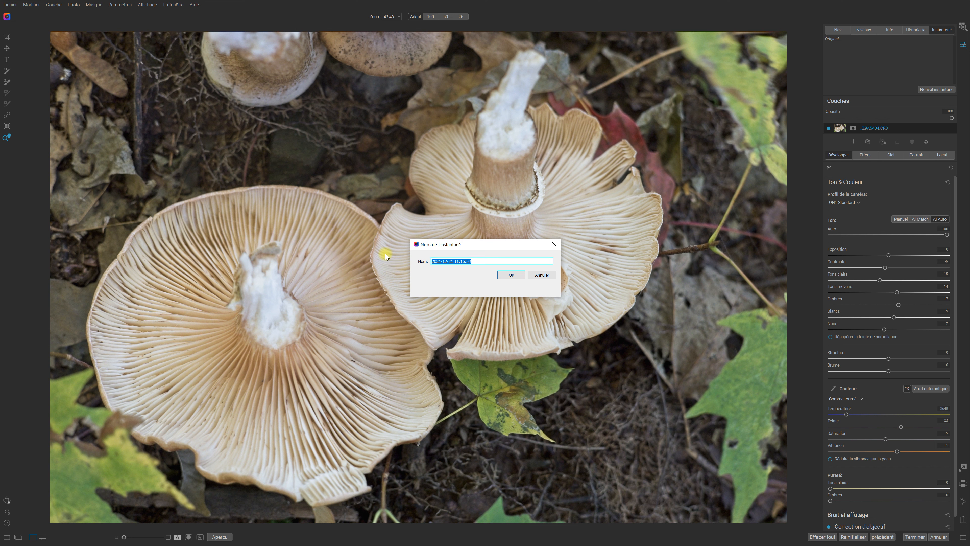
text(Toyen)
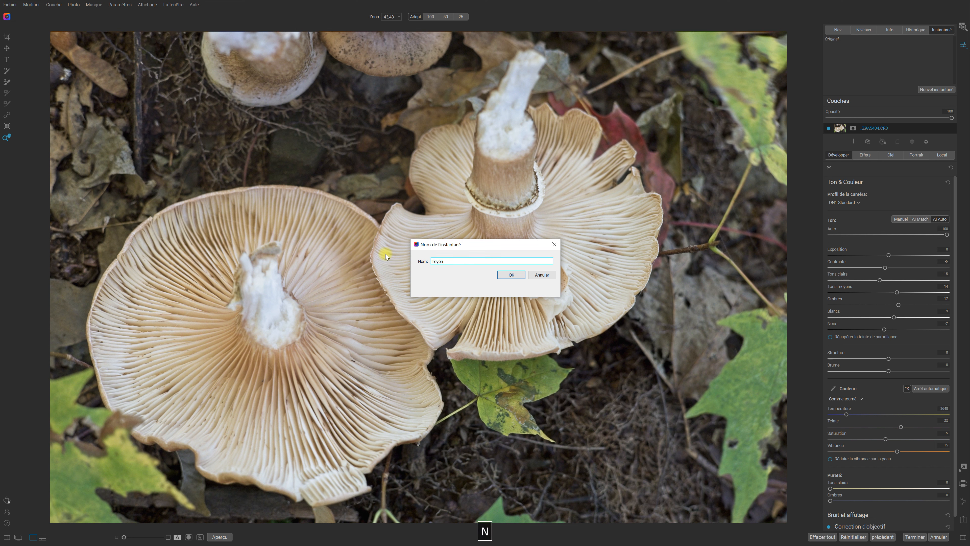
key(BackSpace)
key(BackSpace)
text(ns moyens)
click(508, 275)
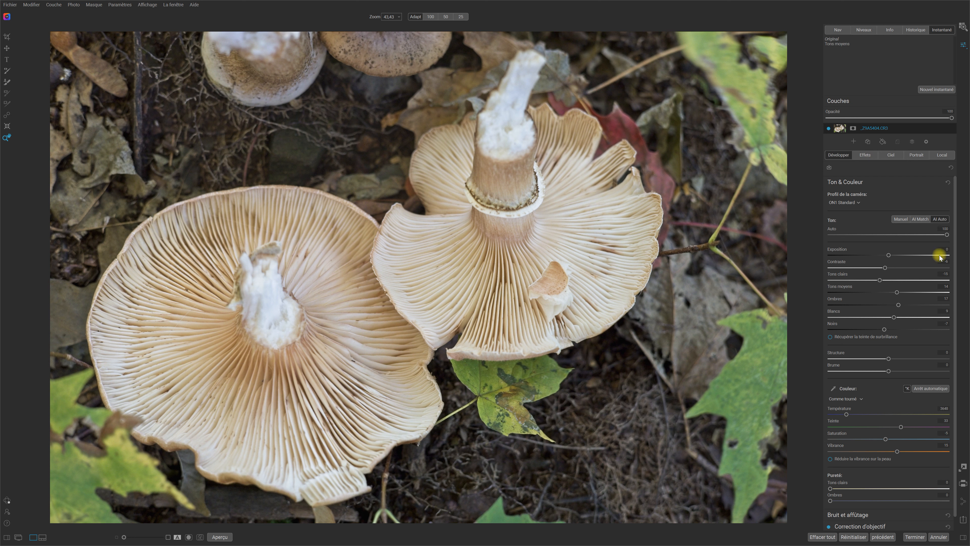
Increase the photo's Structure moderately and add the Contraste dynamique filter
drag(891, 360, 905, 361)
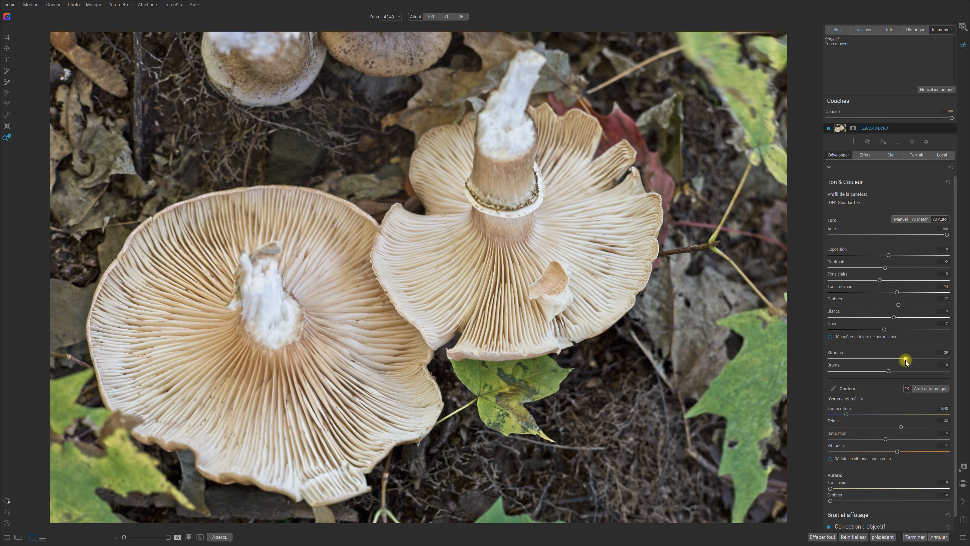
click(864, 155)
click(883, 181)
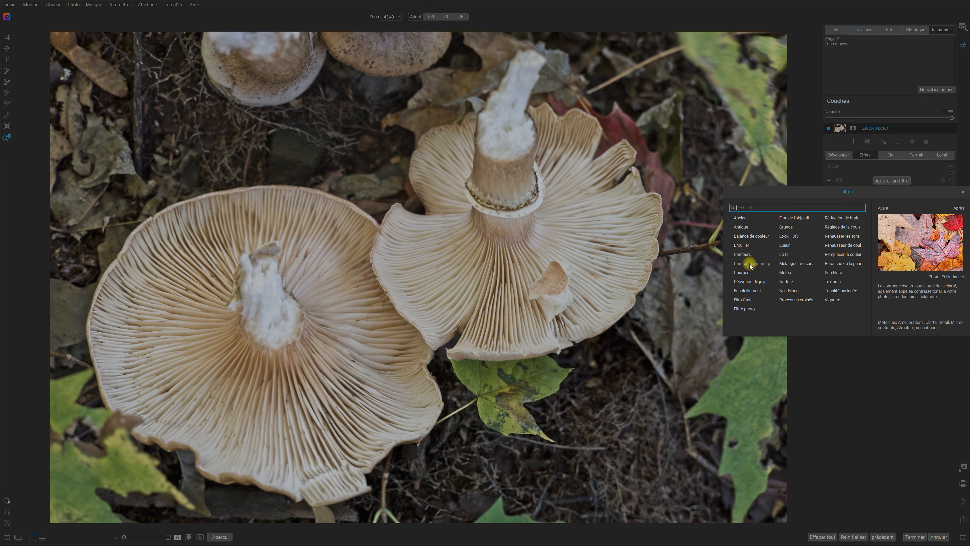
click(750, 263)
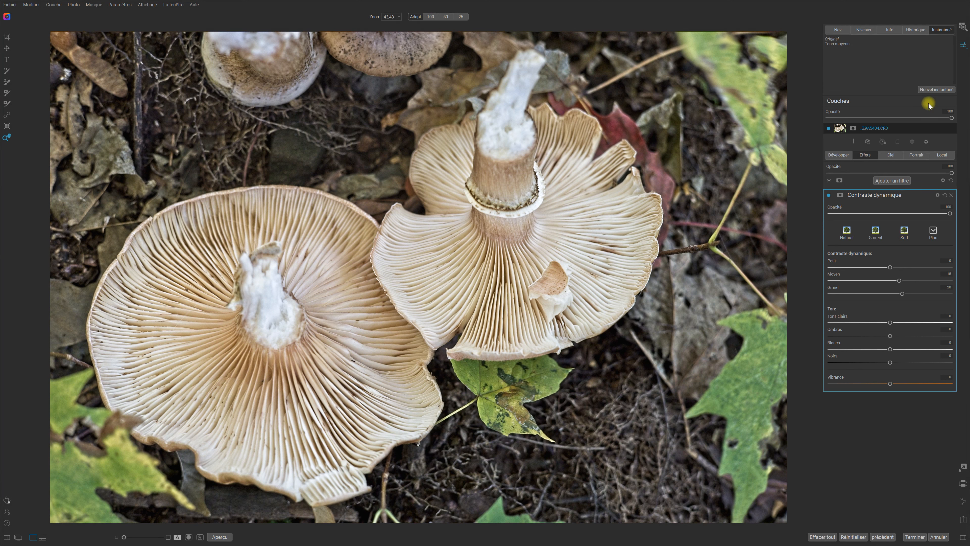
Save the current edit as a snapshot named "Structure - CD"
click(944, 90)
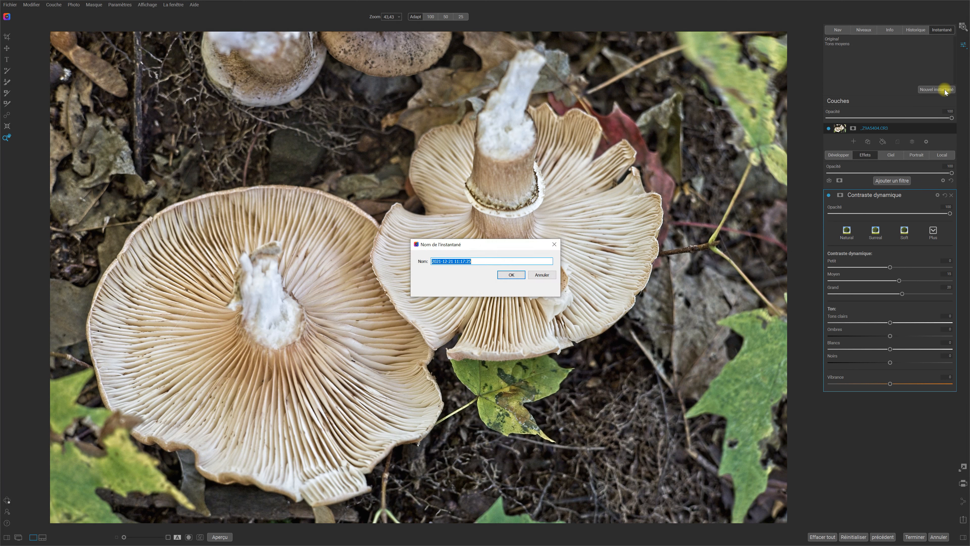
text(Structu)
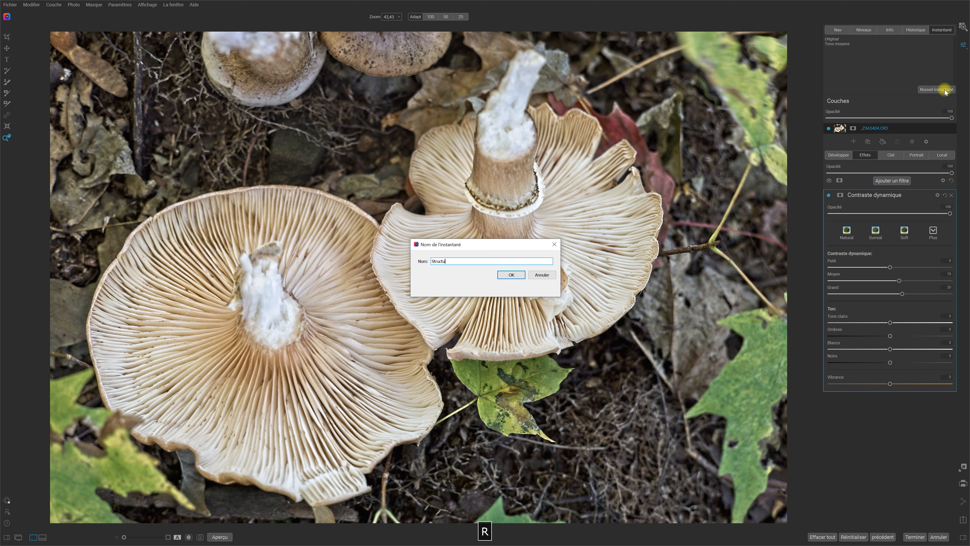
text(re - CD)
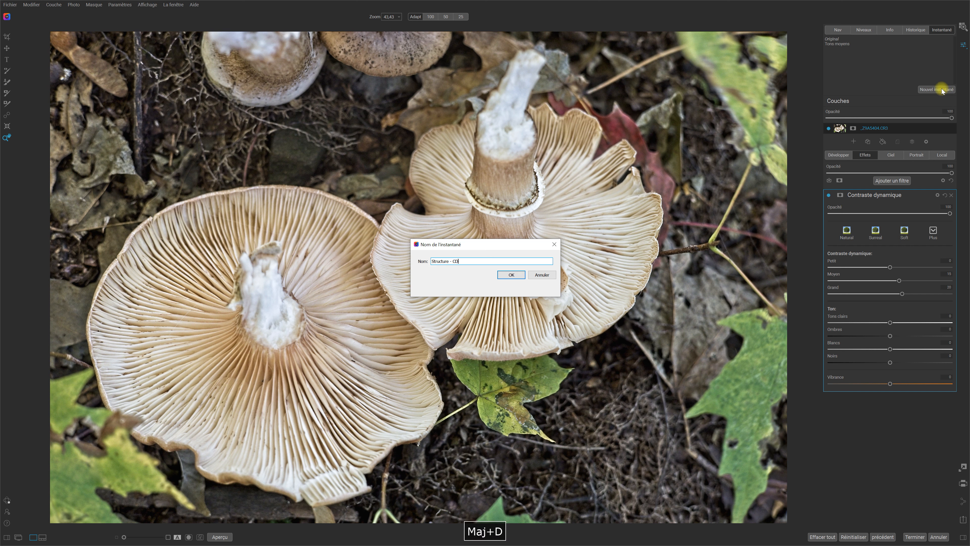
click(507, 274)
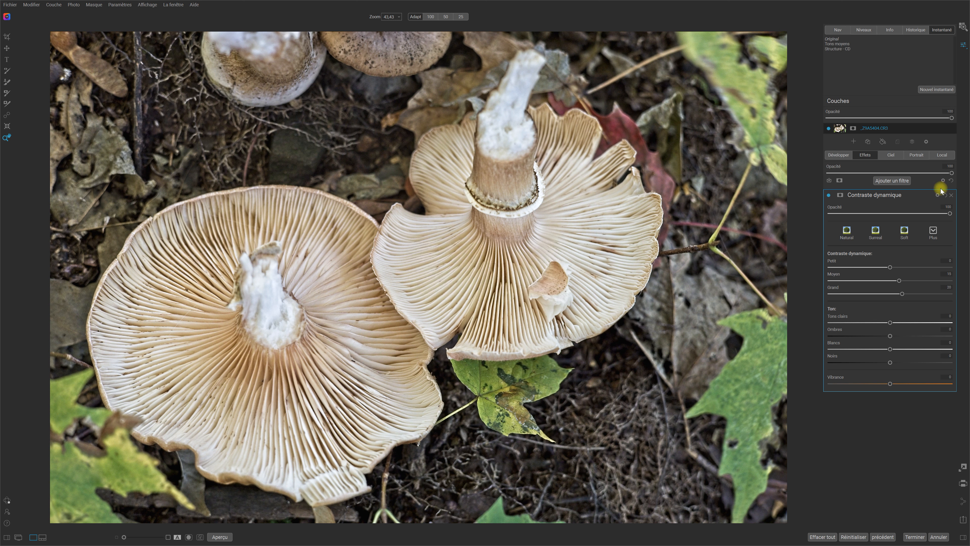
Add the Ensoleillement filter and apply its Radiance style
click(900, 181)
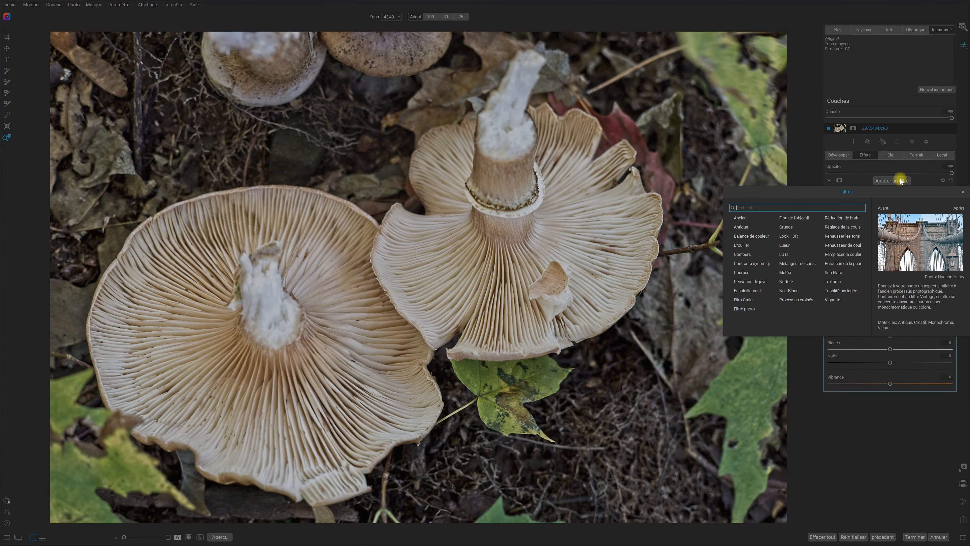
click(749, 290)
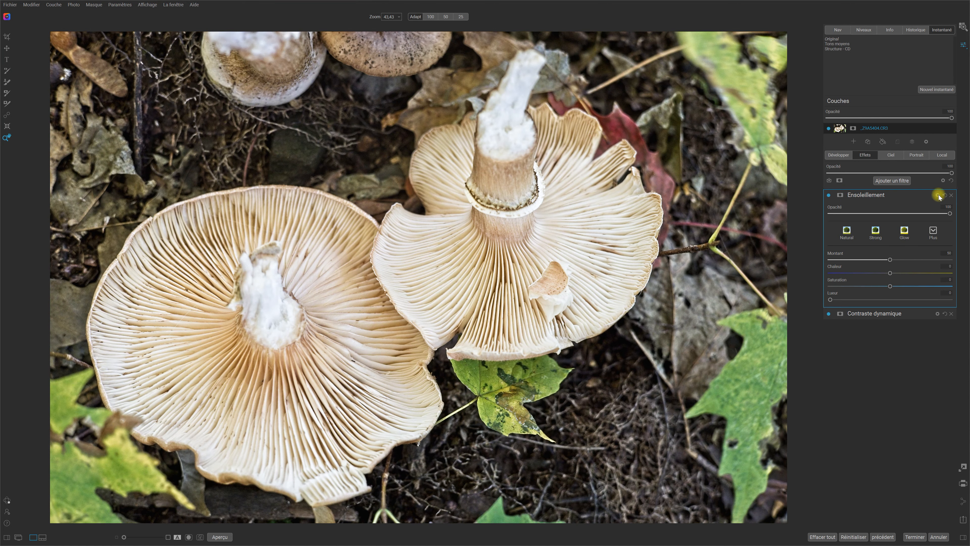
click(933, 230)
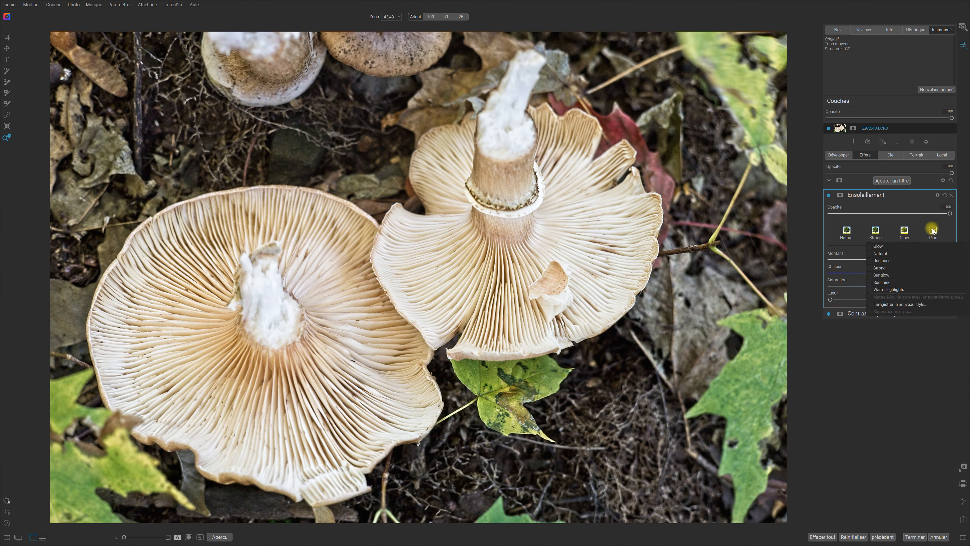
click(931, 228)
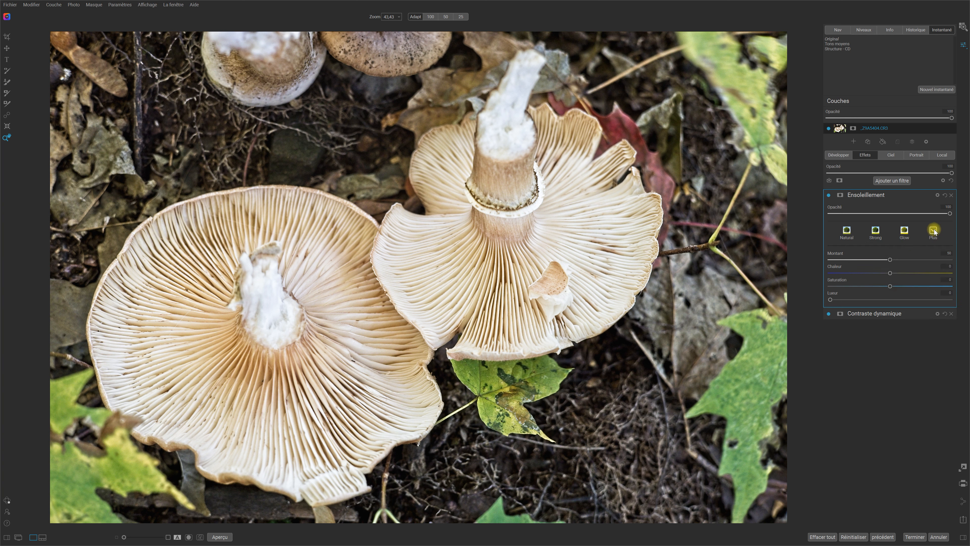
click(932, 229)
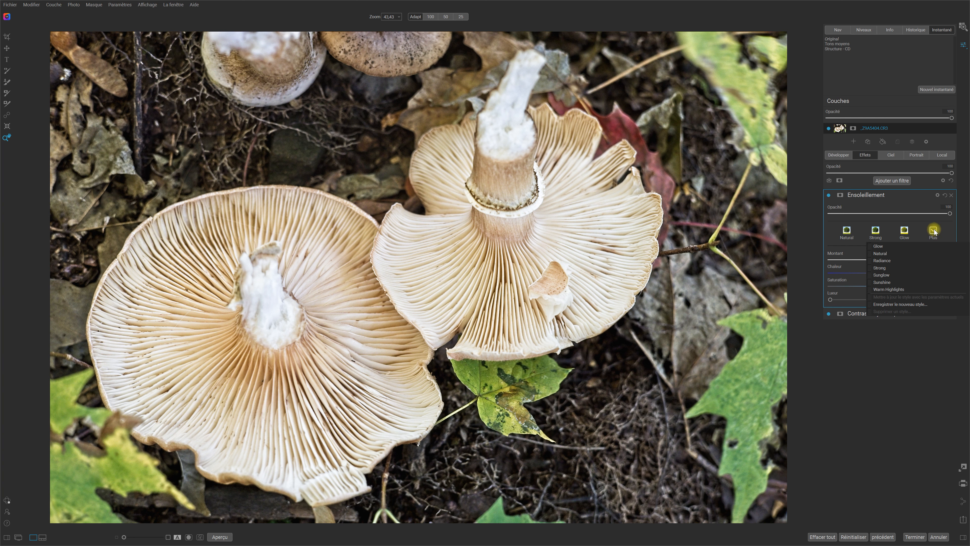
click(907, 260)
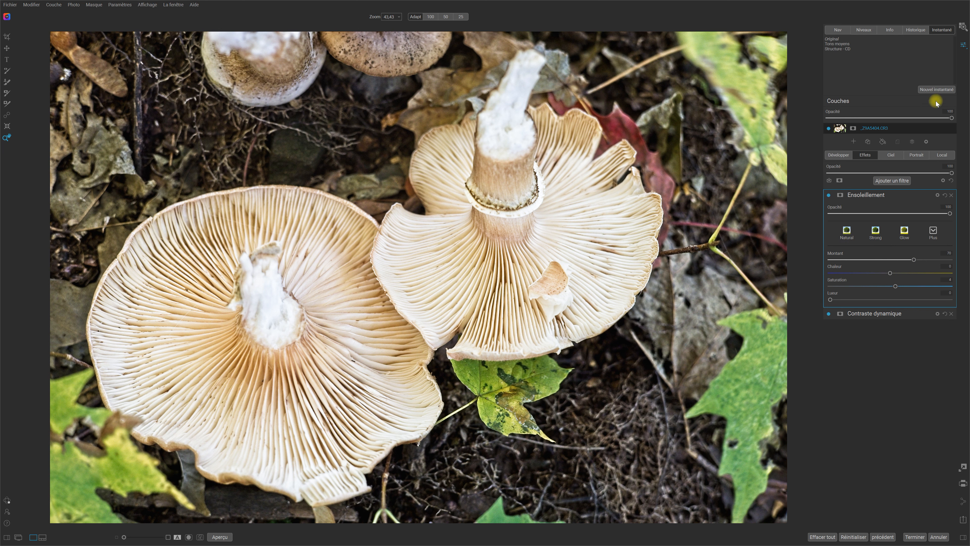
Save the current edit as a snapshot named "Ensoleillement"
click(940, 91)
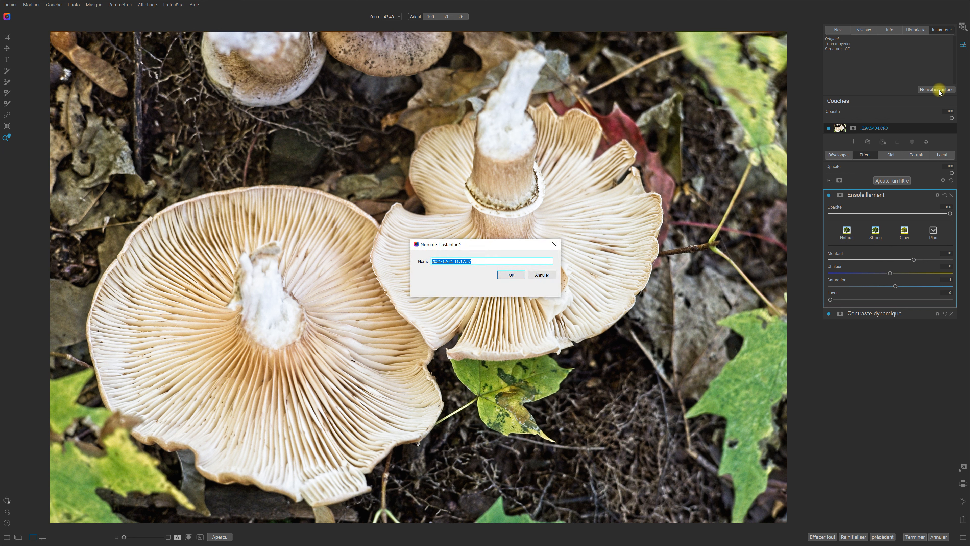
text(Enss)
key(BackSpace)
text(oleillement)
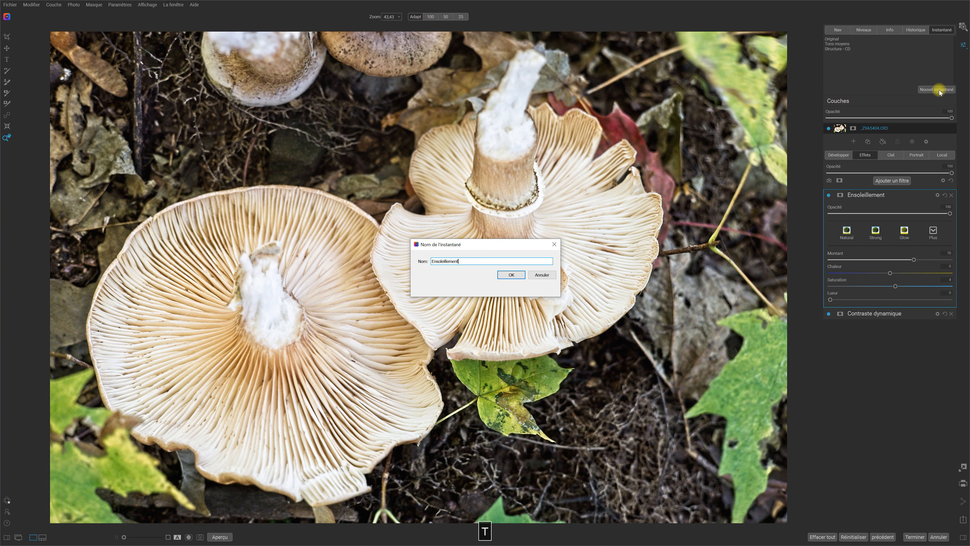
click(516, 275)
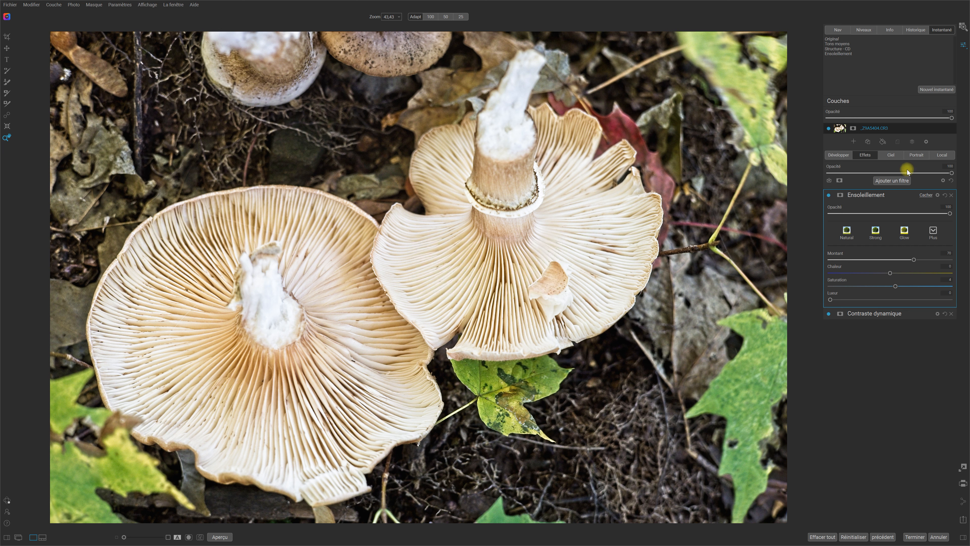
Add the Noir Blanc filter with automatic colour-response conversion to turn the photo black and white
click(894, 180)
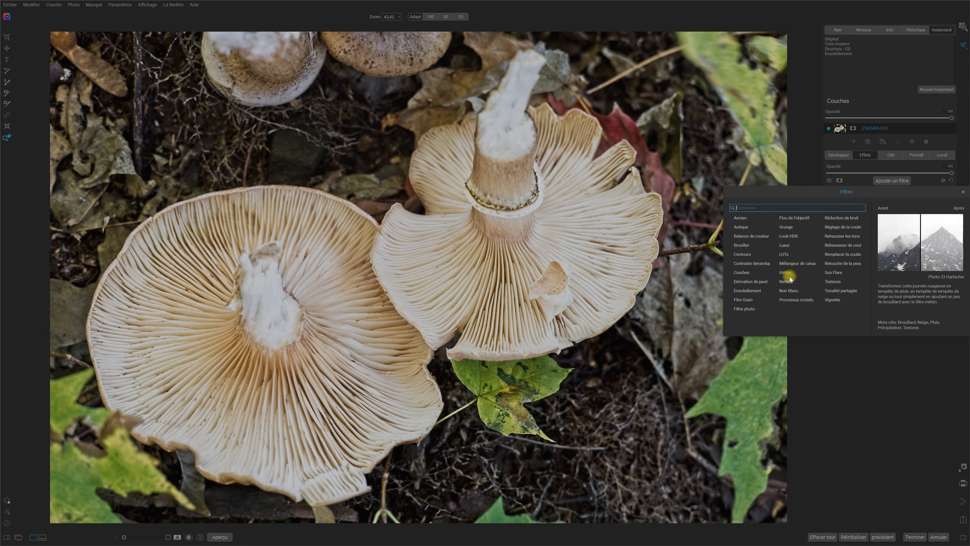
click(790, 290)
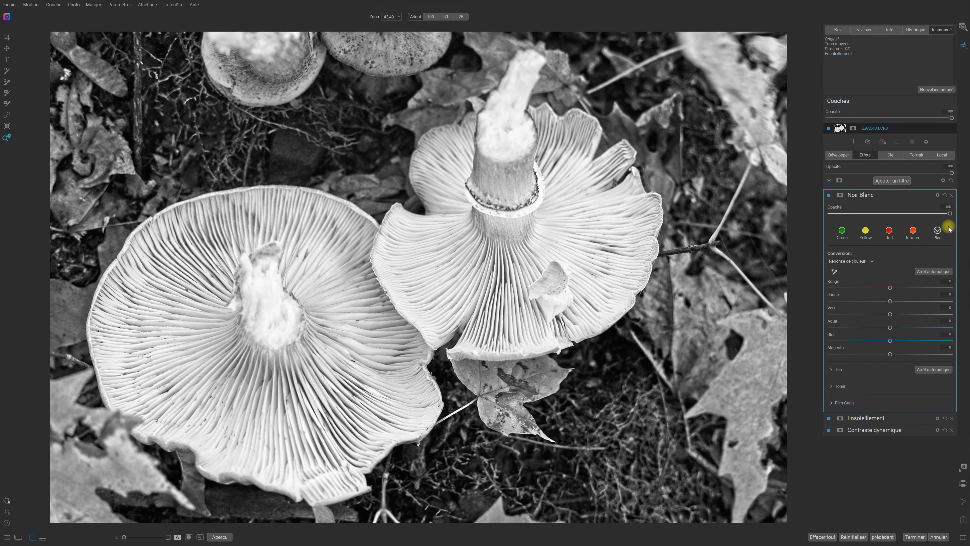
click(937, 230)
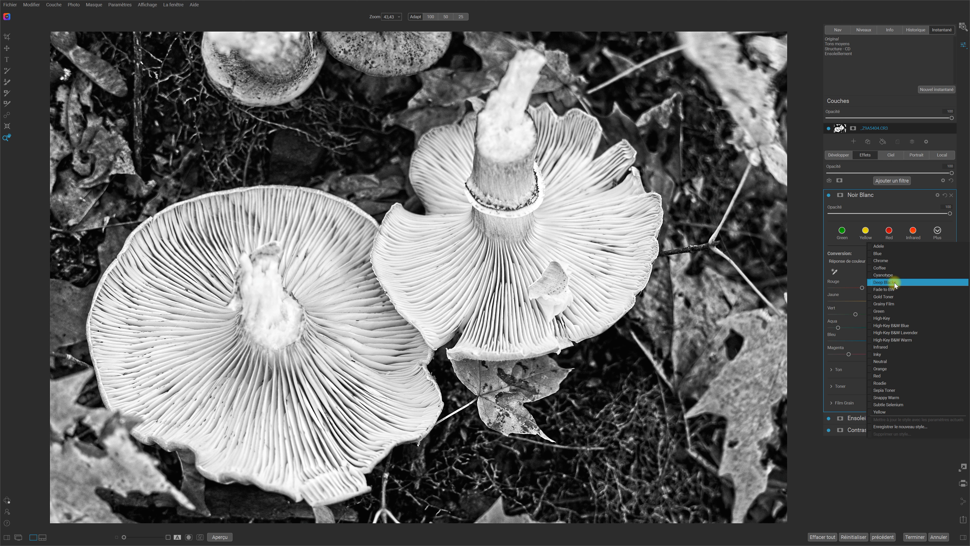
click(869, 204)
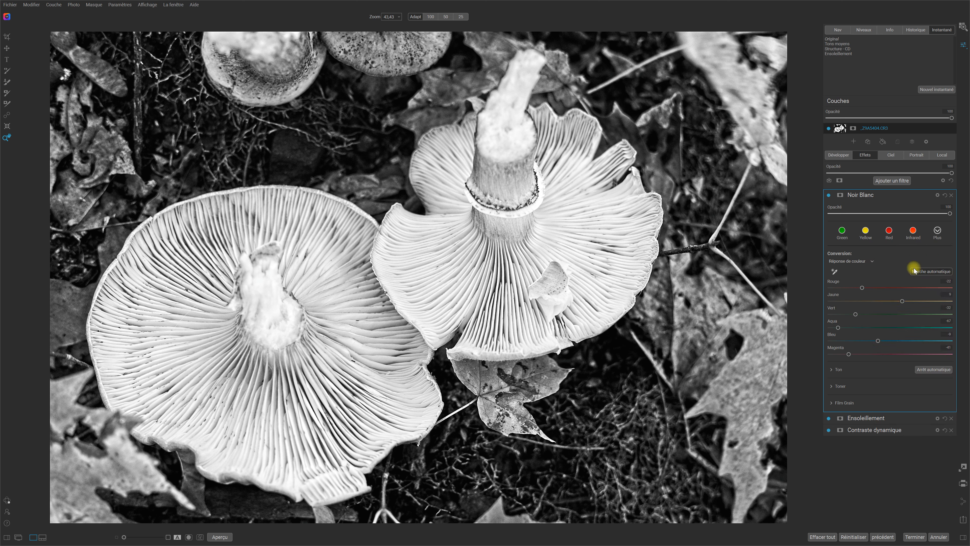
Try the Cyanotype 1 toner on the Noir Blanc filter and settle on the Selenium 1 toner type
click(833, 387)
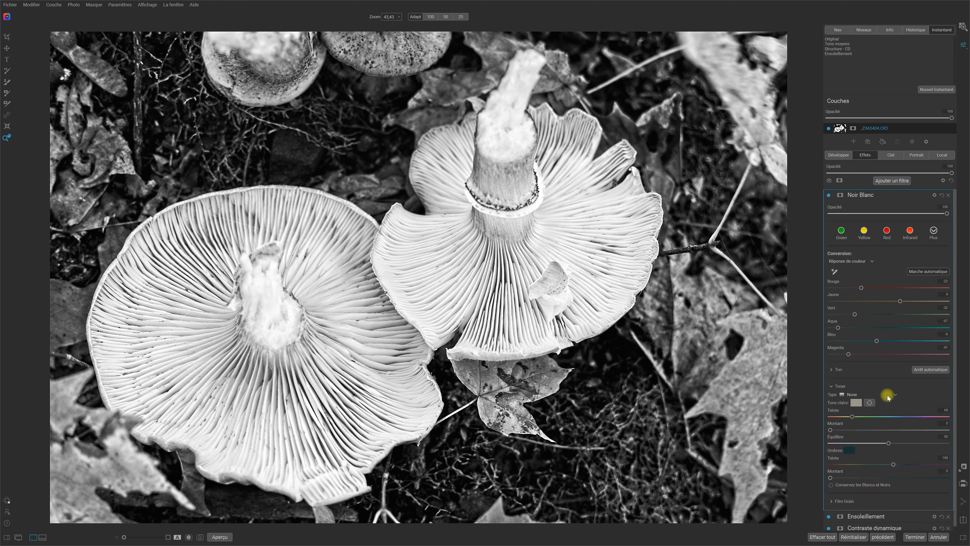
click(896, 394)
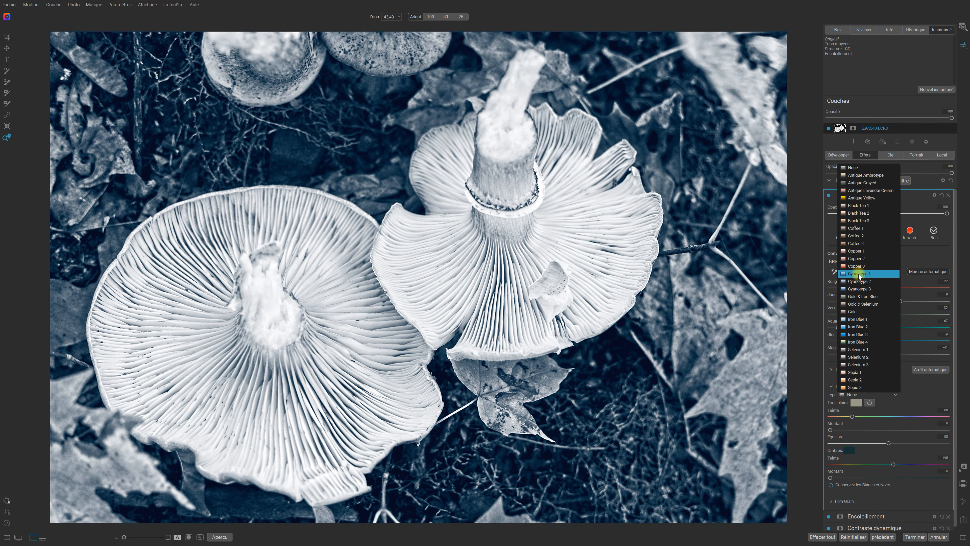
click(858, 274)
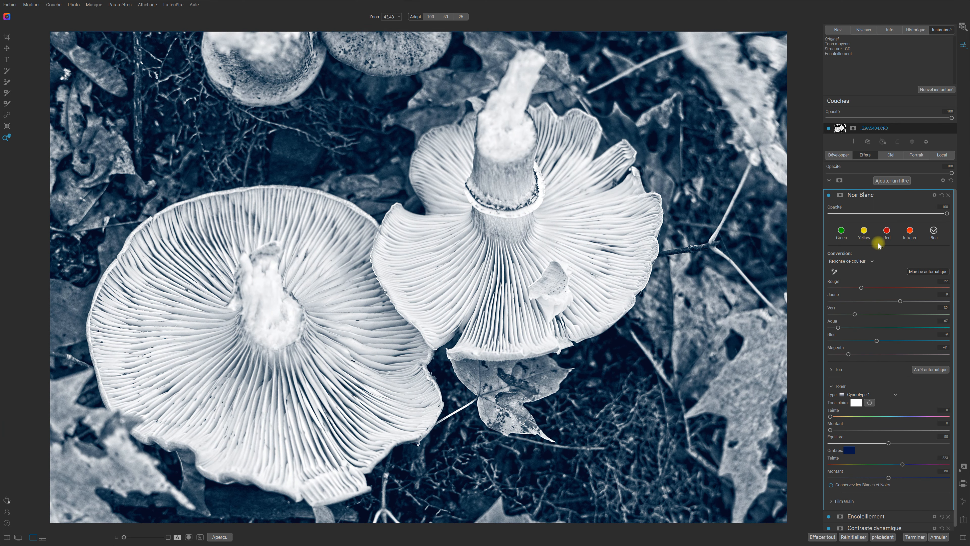
click(896, 396)
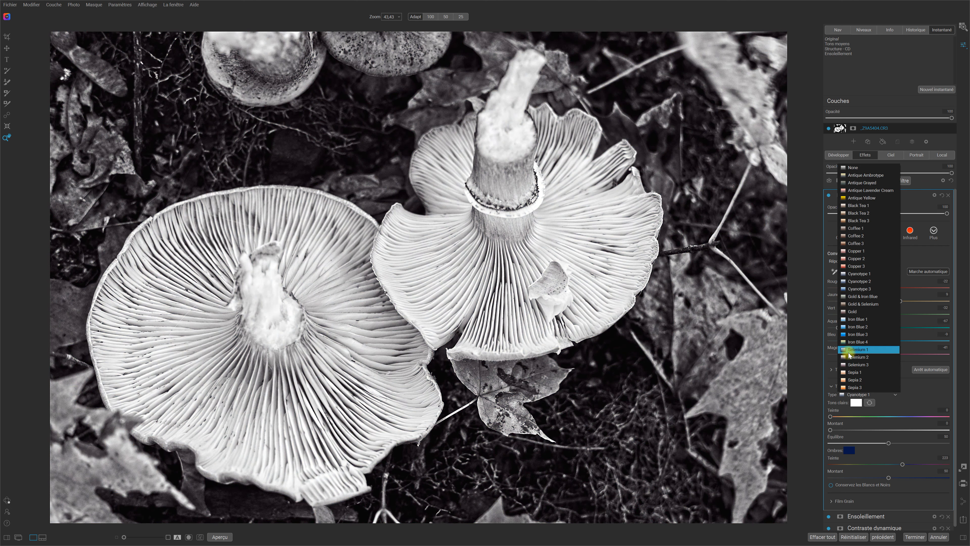
click(850, 351)
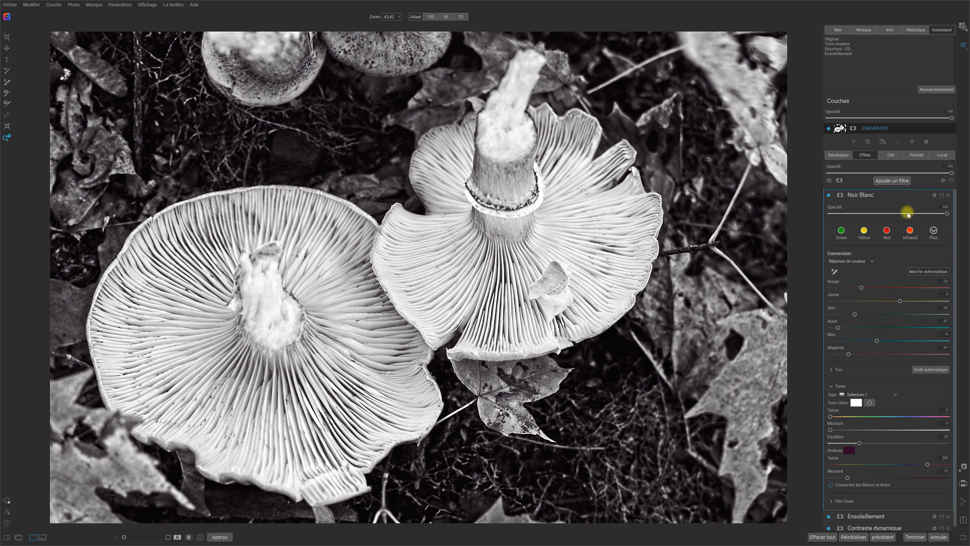
Save the current black-and-white edit as a snapshot named "NB"
click(943, 90)
text(NB)
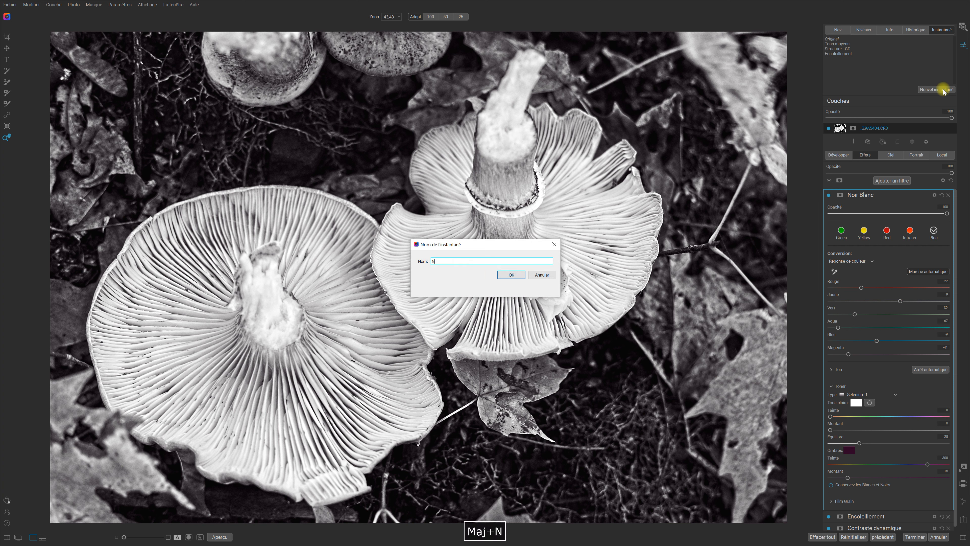
click(508, 280)
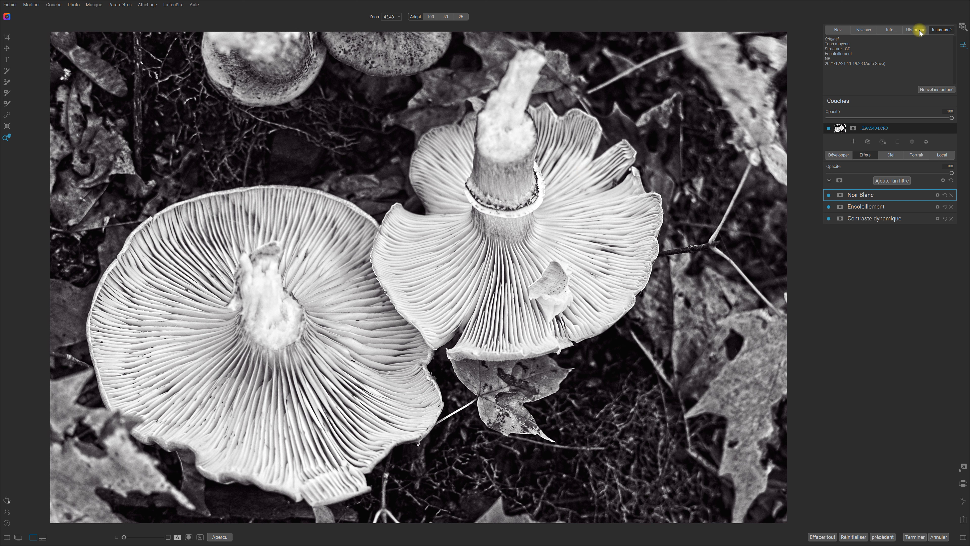
Recall the Ensoleillement and Tons moyens snapshots, review the Develop settings, and return to the NB snapshot
click(843, 56)
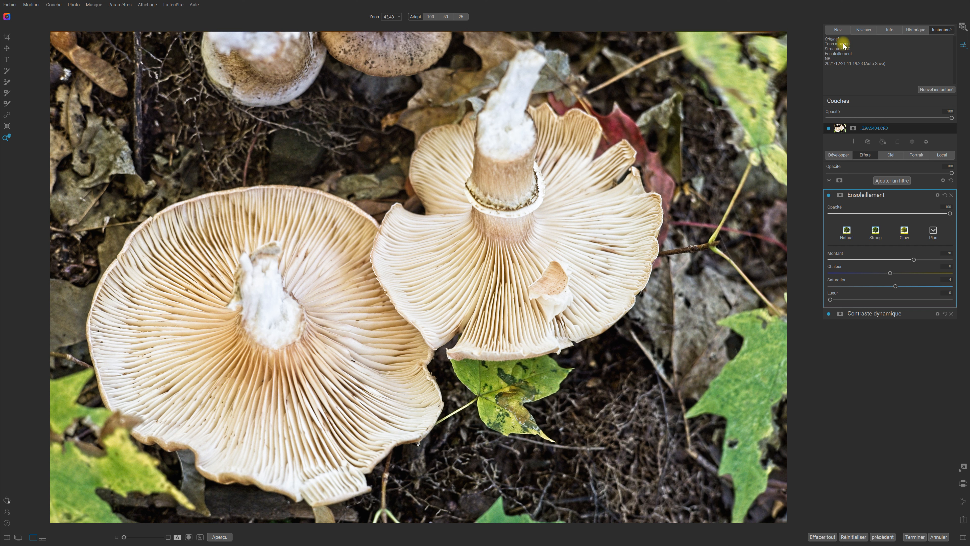
click(844, 44)
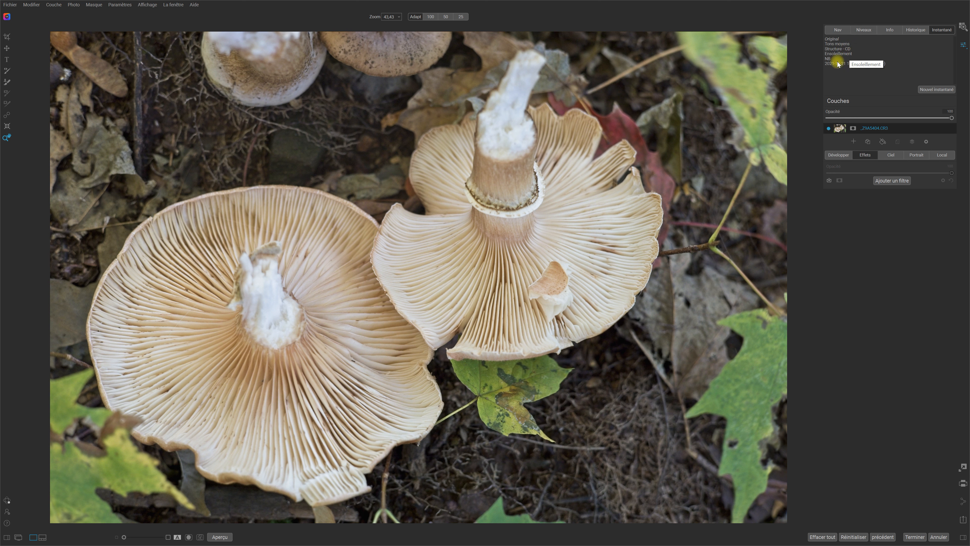
click(845, 155)
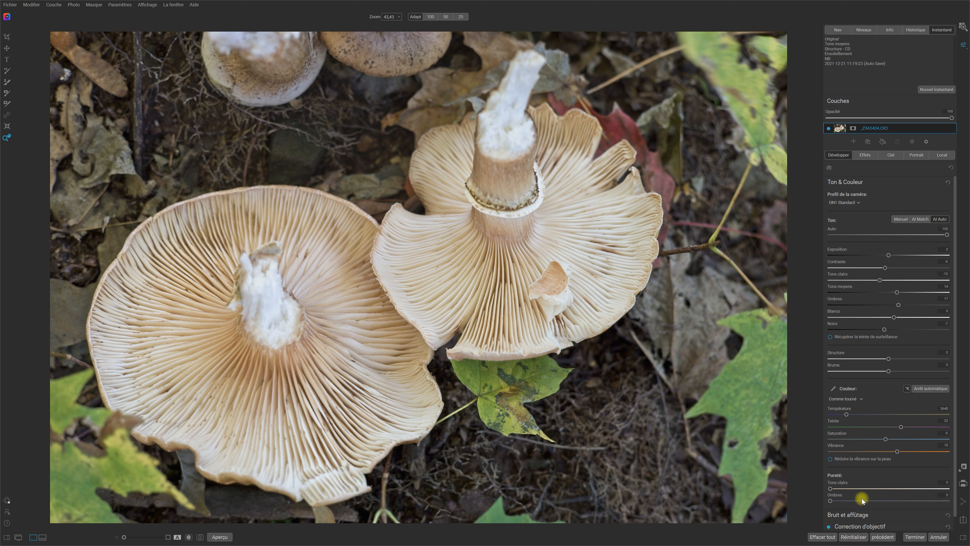
click(830, 59)
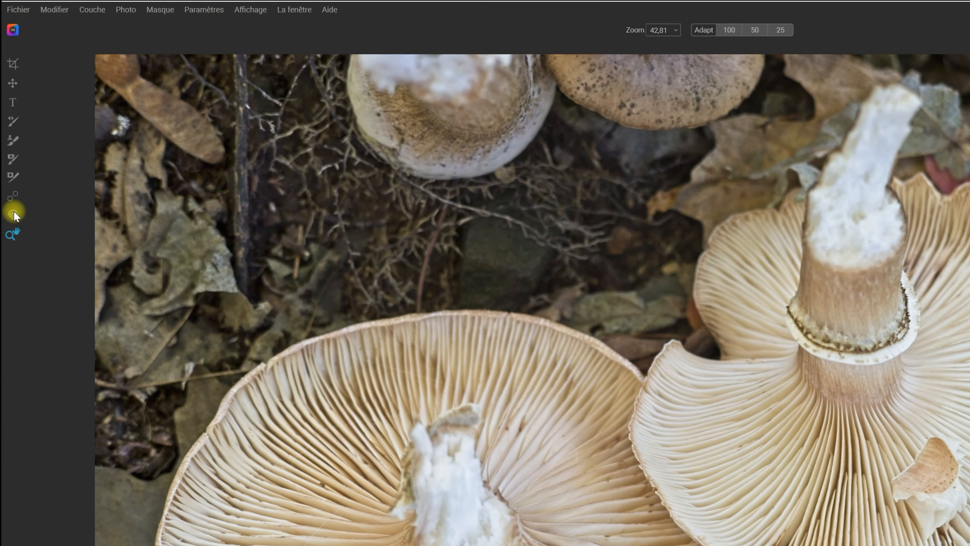
Reshape the lower-left rim of the left mushroom by shifting it up and outward with the Liquify tool at size 400
click(13, 213)
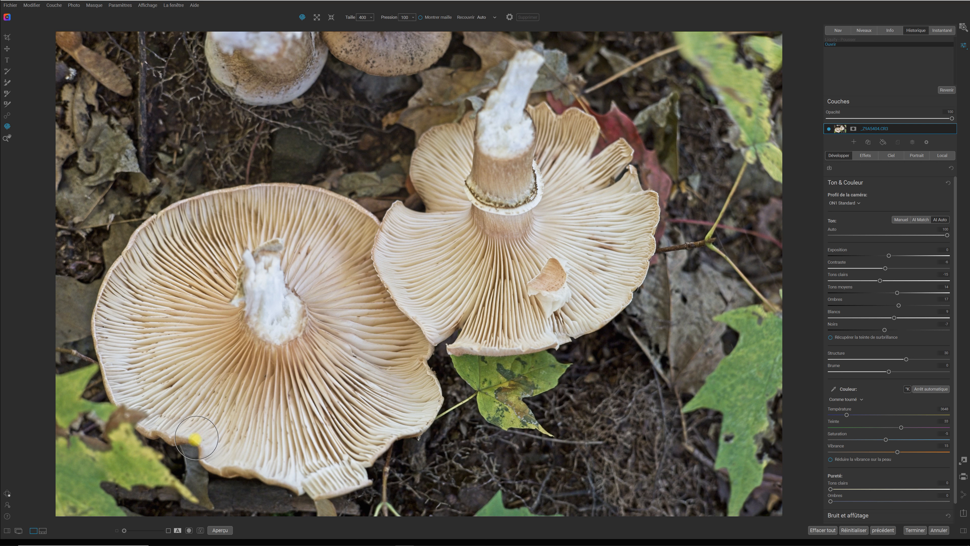
mouse_move(189, 448)
mouse_down()
mouse_move(162, 443)
mouse_move(154, 430)
mouse_move(168, 424)
mouse_up()
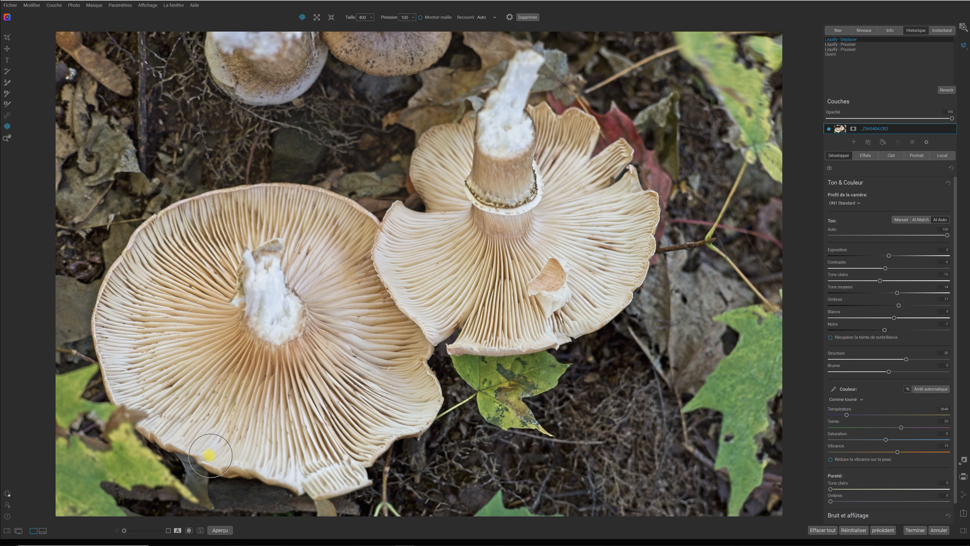
mouse_move(205, 458)
mouse_down()
mouse_move(195, 449)
mouse_move(204, 448)
mouse_move(186, 454)
mouse_move(178, 445)
mouse_up()
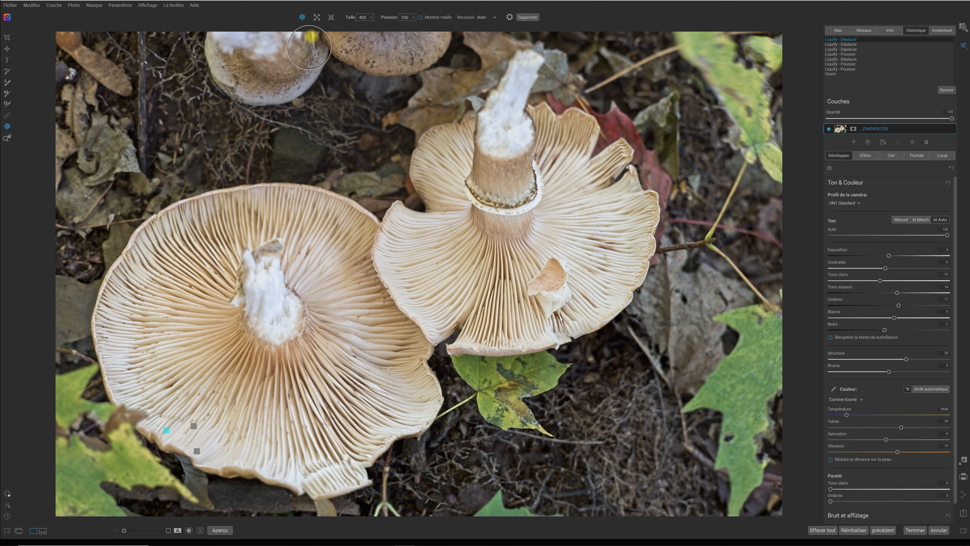
Pinch the notches along the right mushroom's lower edge with Liquify in Pincer mode
click(331, 17)
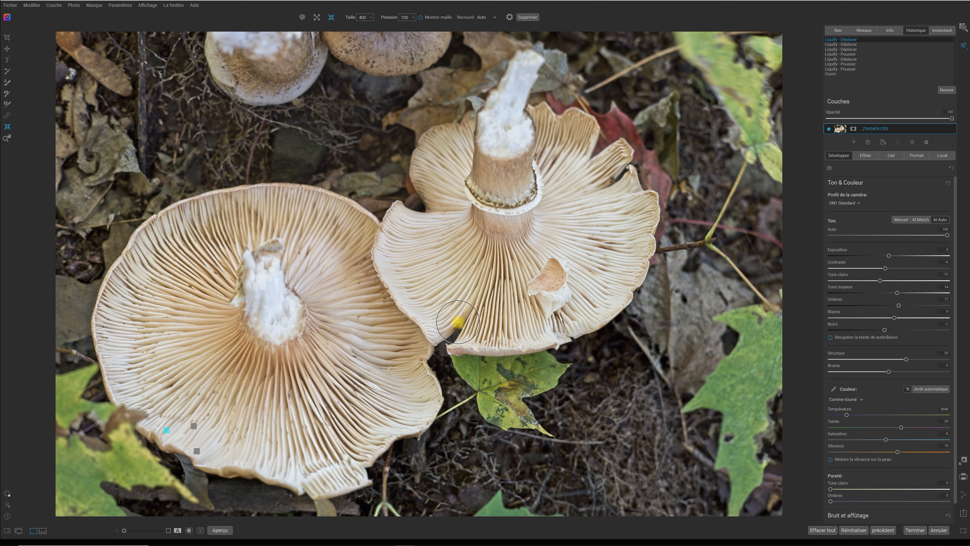
drag(458, 322, 466, 314)
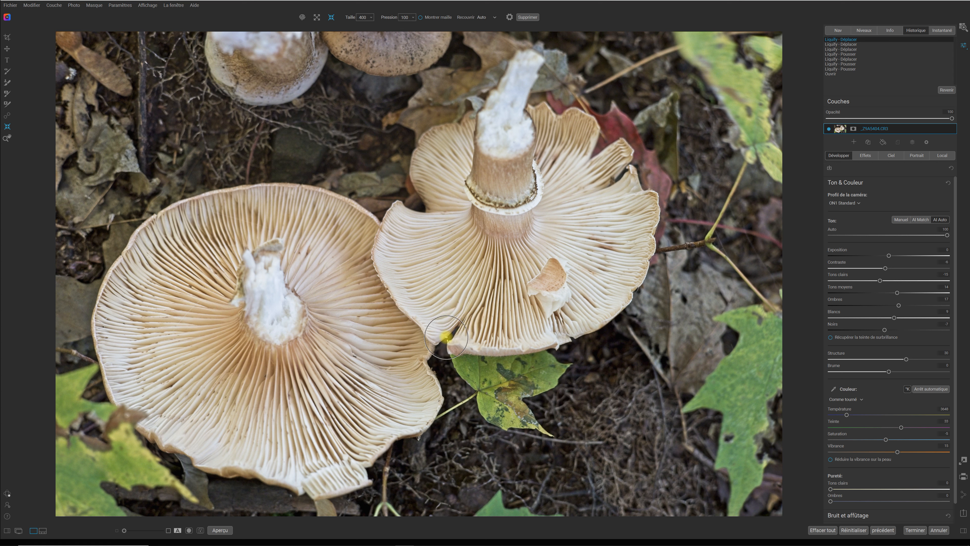
click(444, 340)
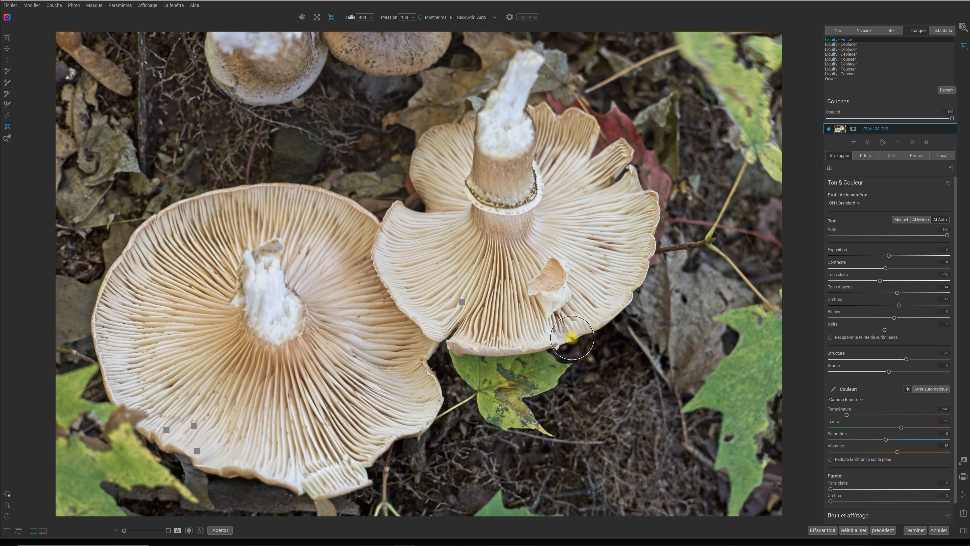
click(571, 337)
click(572, 338)
click(572, 337)
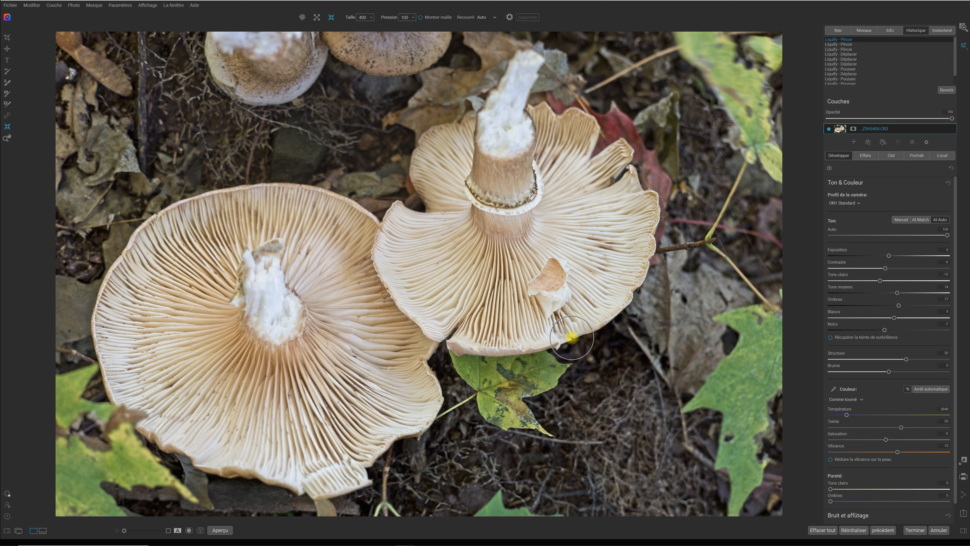
click(571, 337)
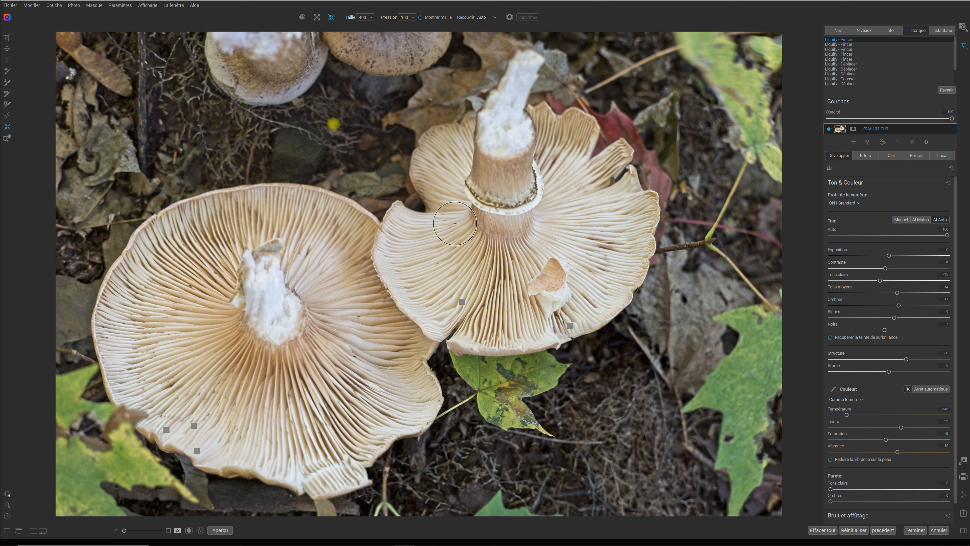
Enlarge the green leaf below the right mushroom using Liquify's expand mode
click(316, 20)
click(503, 396)
click(505, 396)
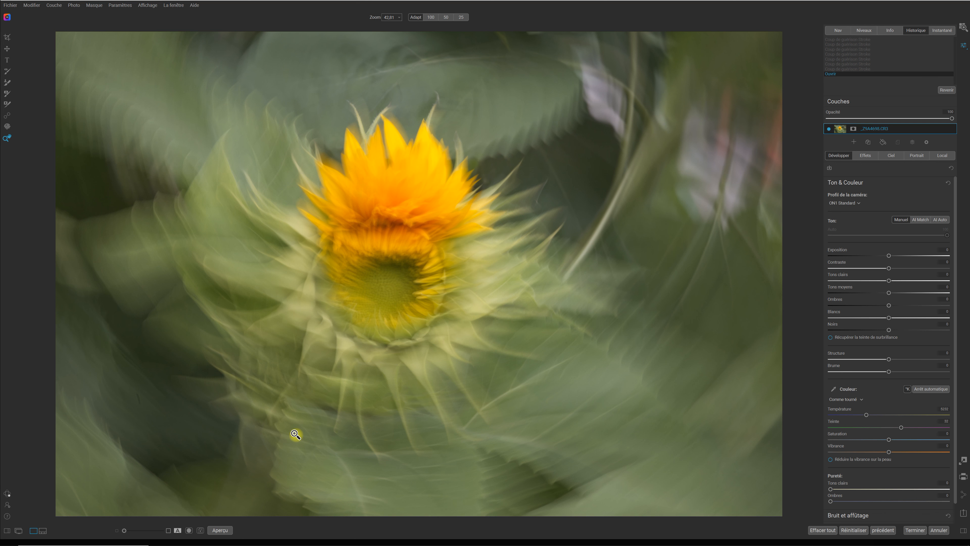
Heal the dust spots in the lower-left and upper-left background of the sunflower photo
click(7, 115)
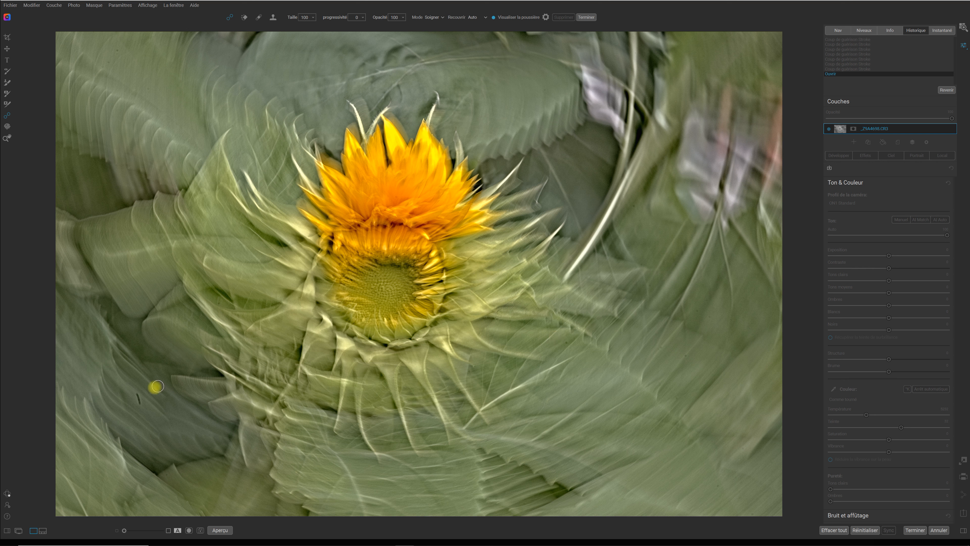
drag(137, 397, 140, 400)
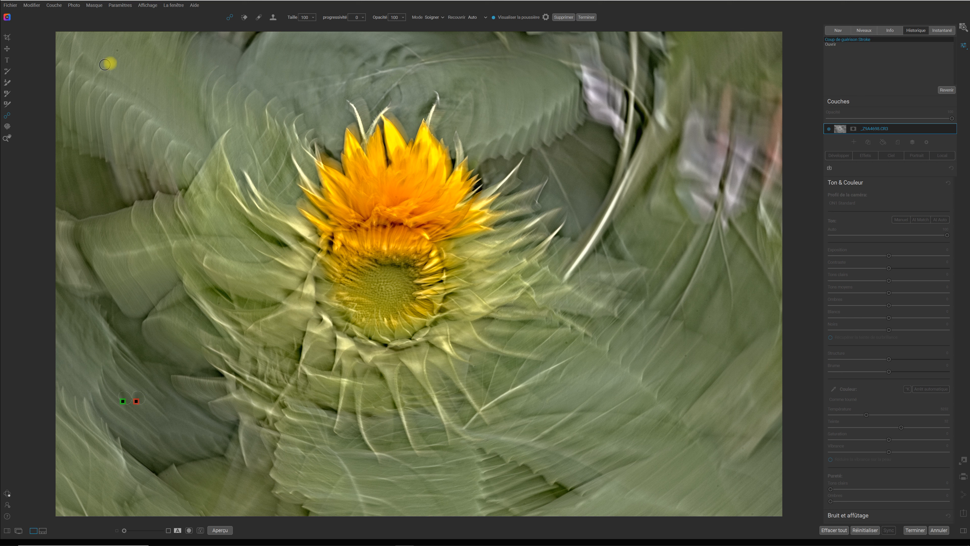
drag(110, 63, 108, 65)
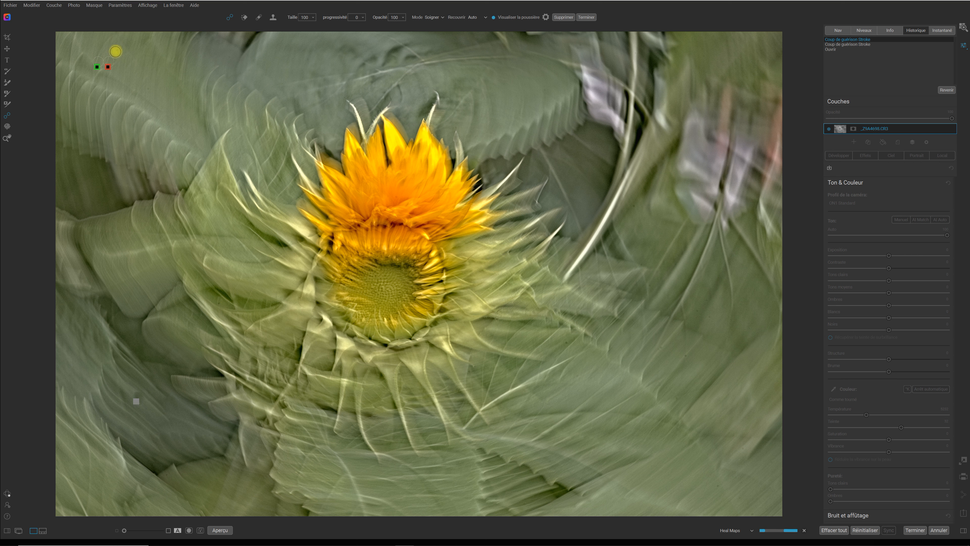
click(116, 51)
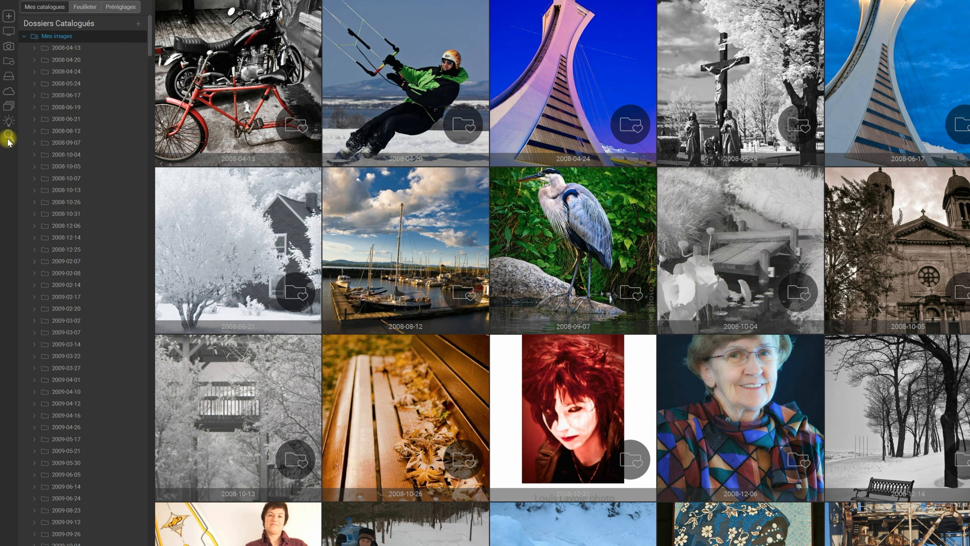
Set up an advanced search across the catalogued folders, matching Toutes les règles suivantes
click(9, 134)
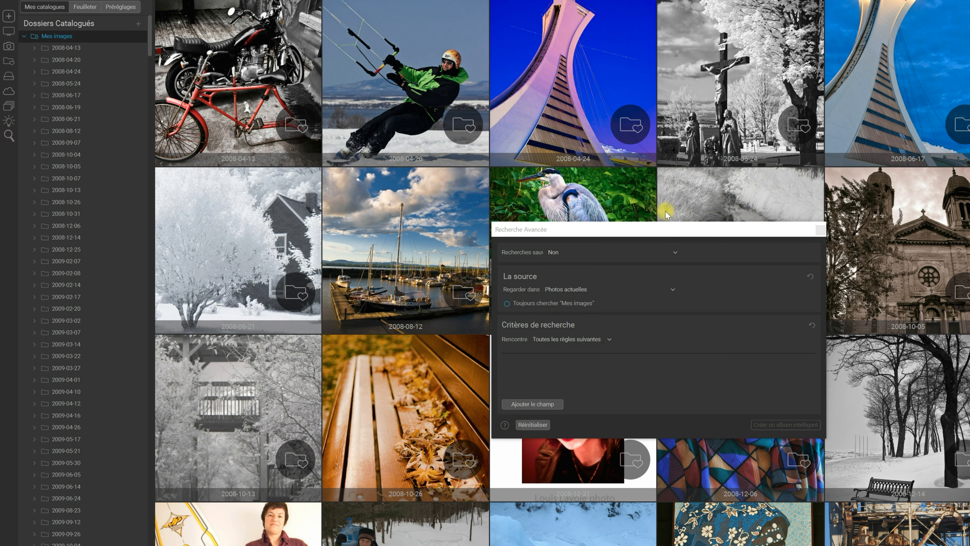
drag(731, 231, 748, 216)
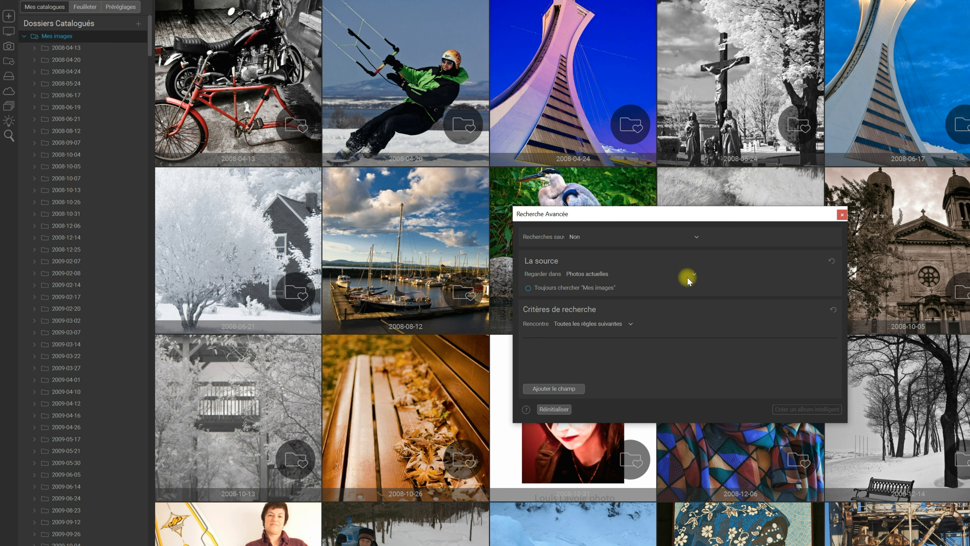
click(694, 273)
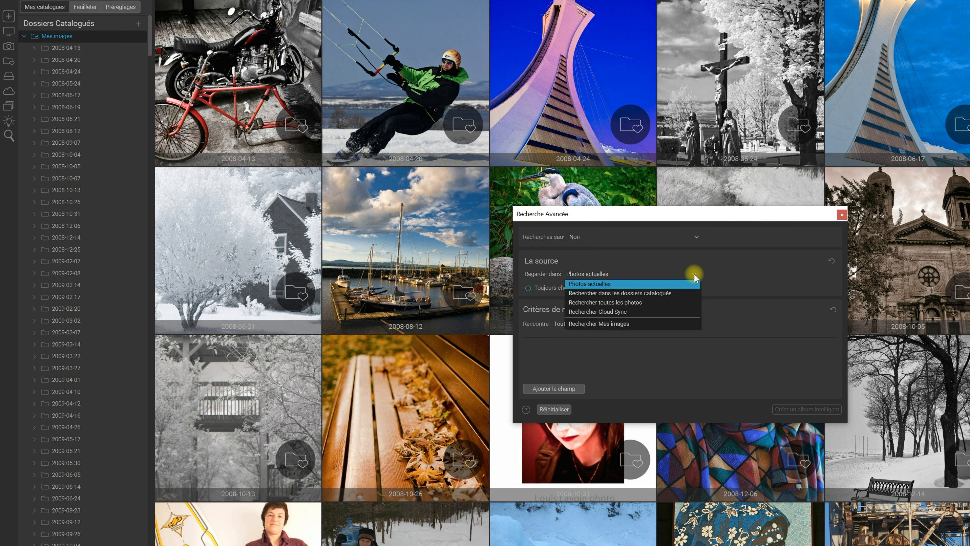
click(686, 293)
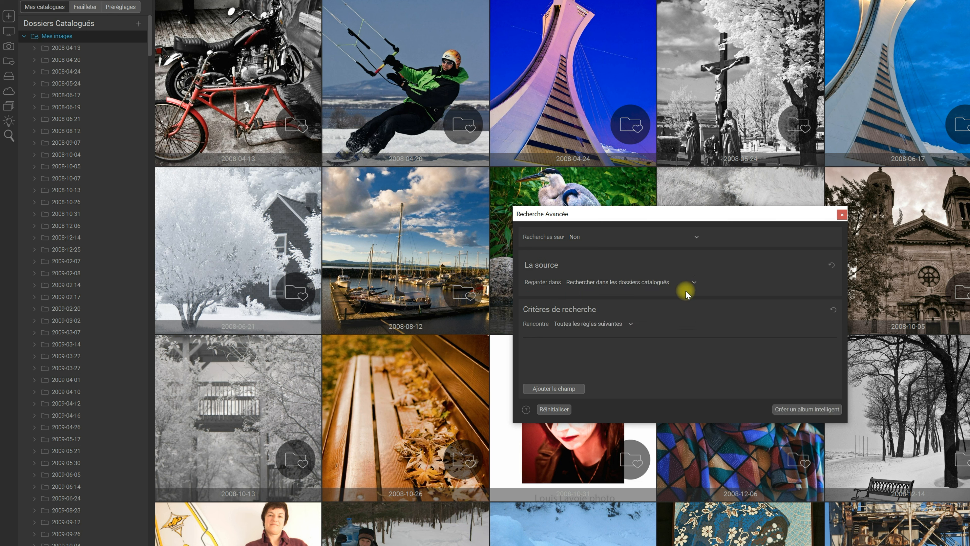
click(632, 321)
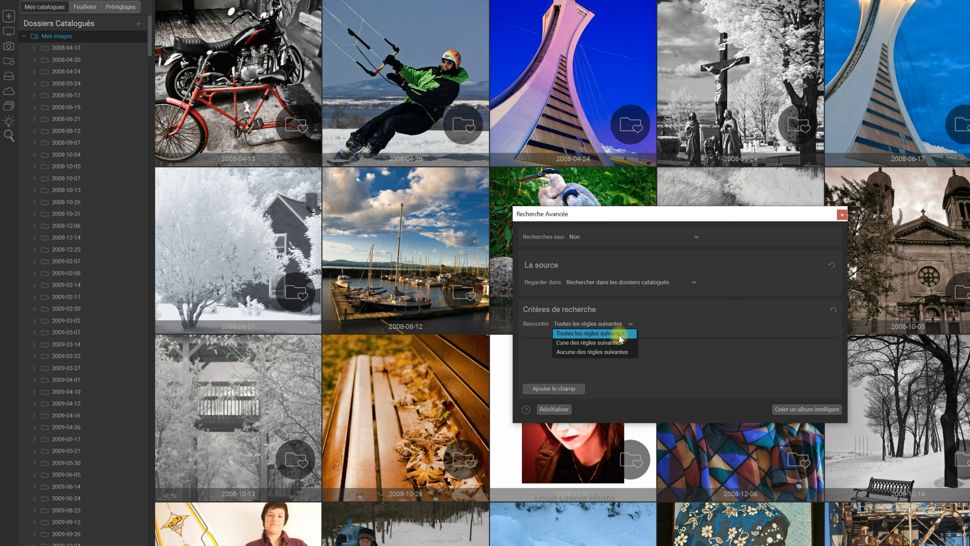
click(619, 335)
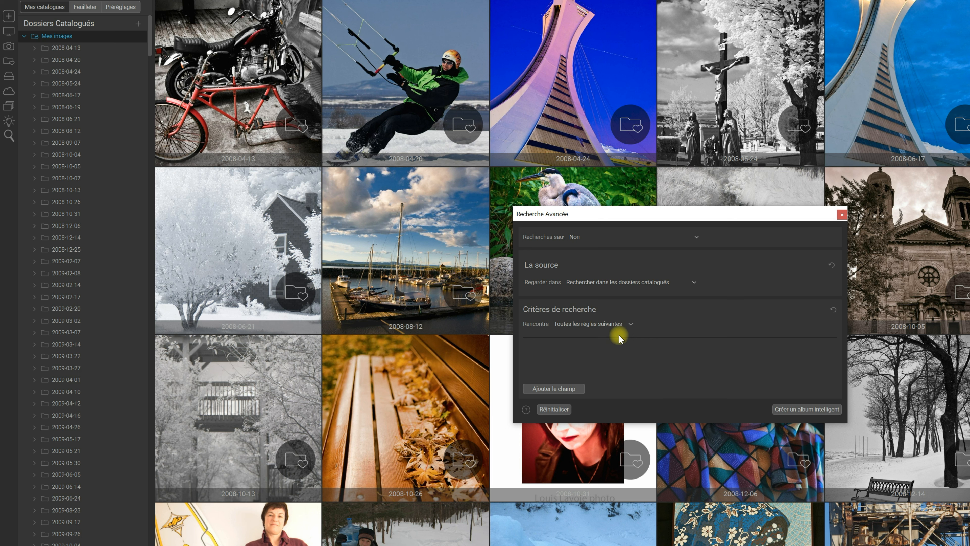
Add a search criterion requiring Type de fichier est RAW
click(569, 388)
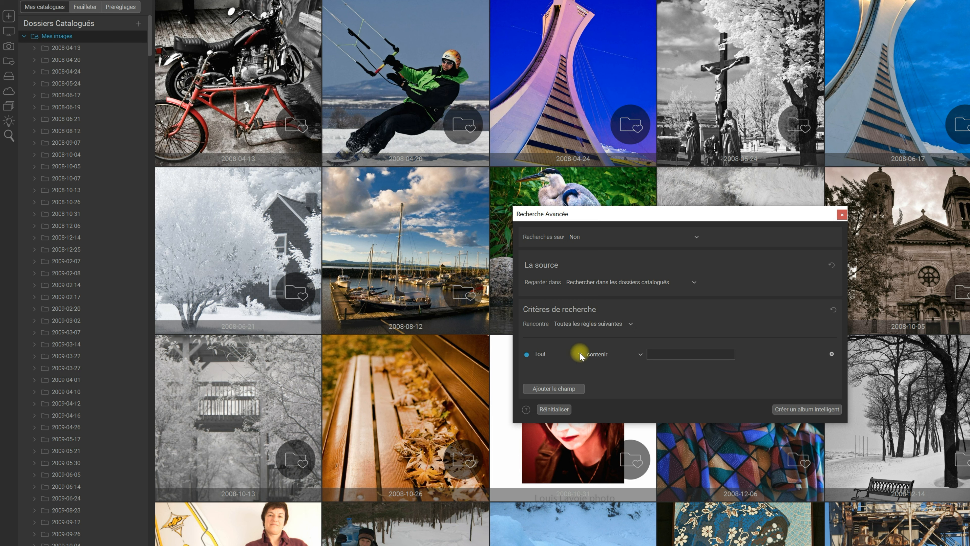
click(580, 354)
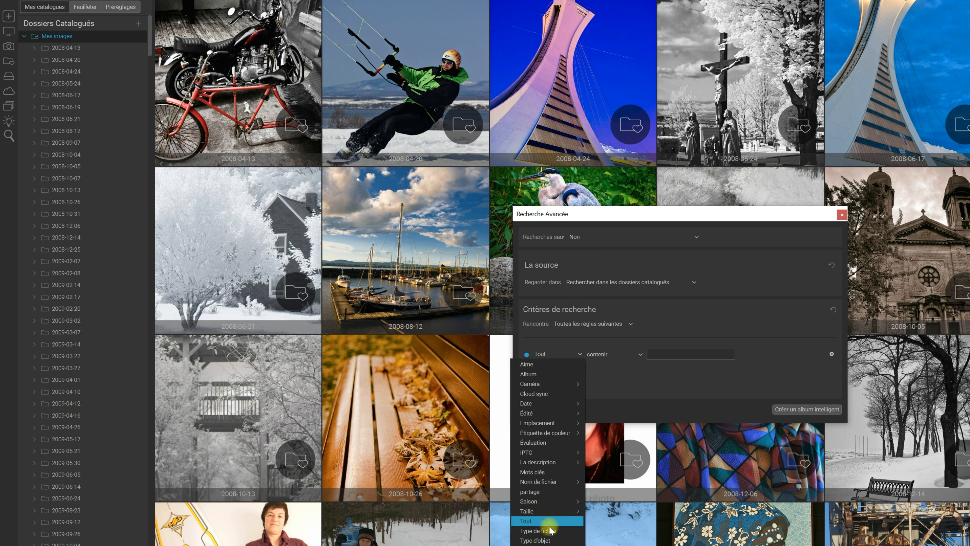
click(542, 531)
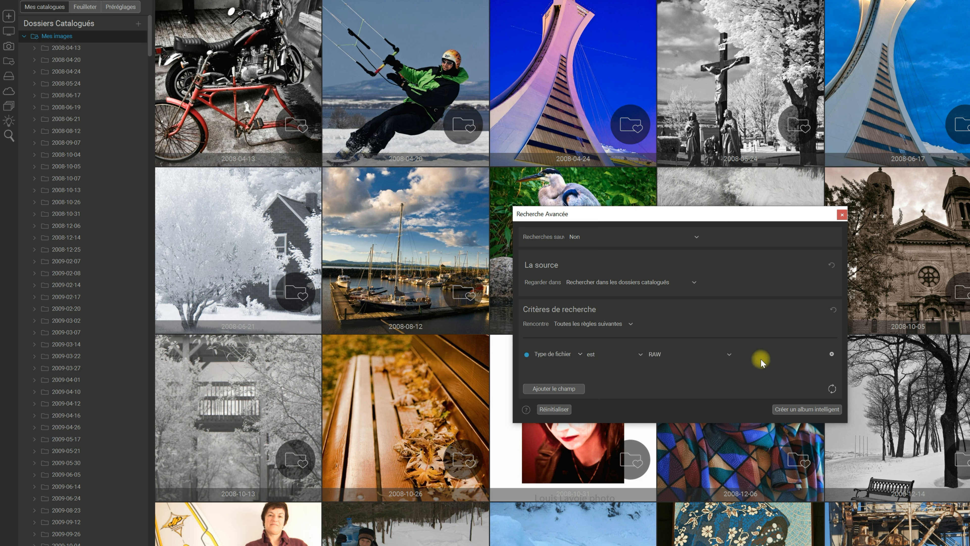
Add a second search criterion from the IPTC fields, with the copyright status set to Inconnu
click(568, 388)
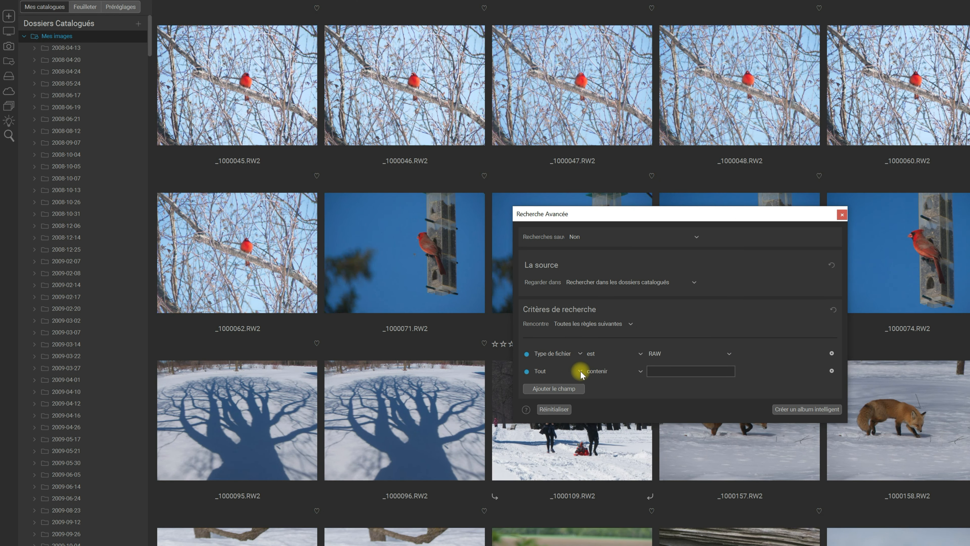
click(581, 371)
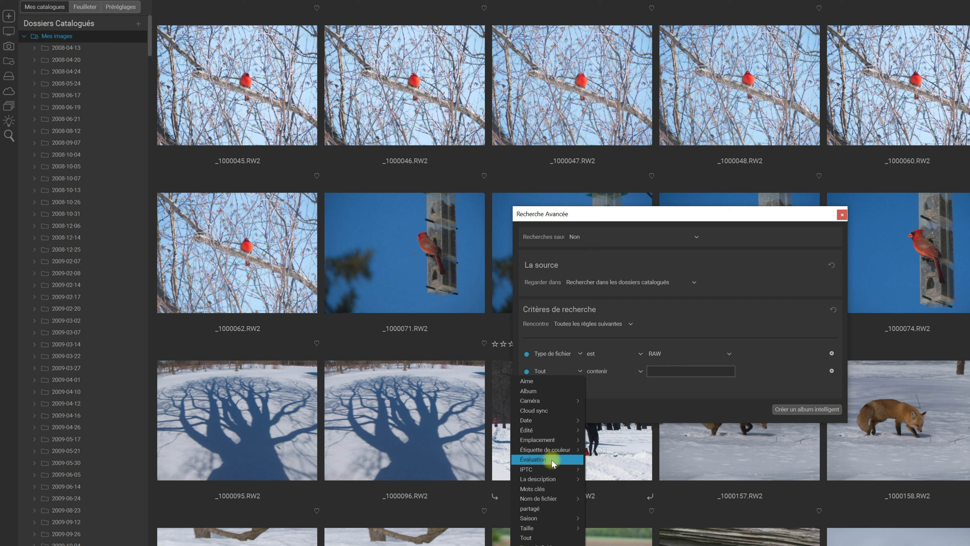
mouse_move(555, 472)
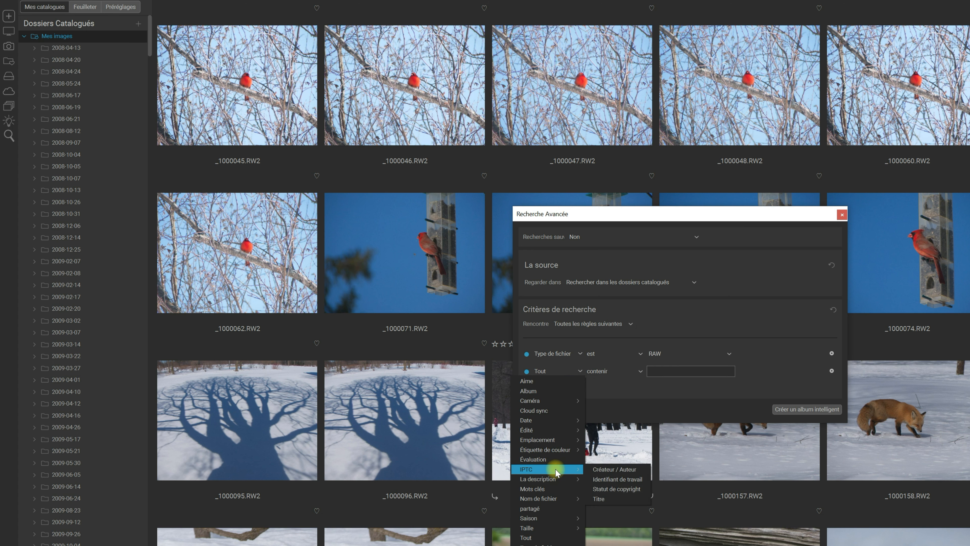
click(615, 489)
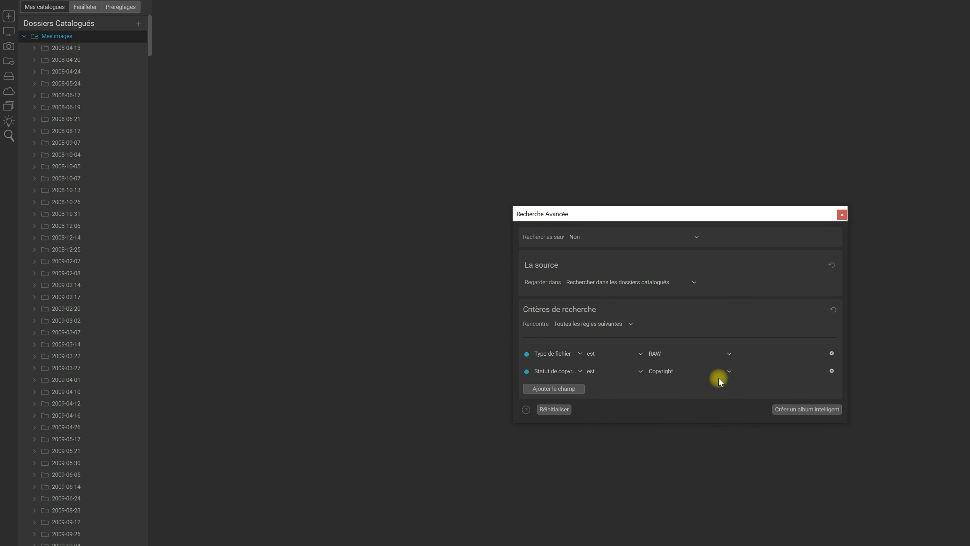
click(729, 371)
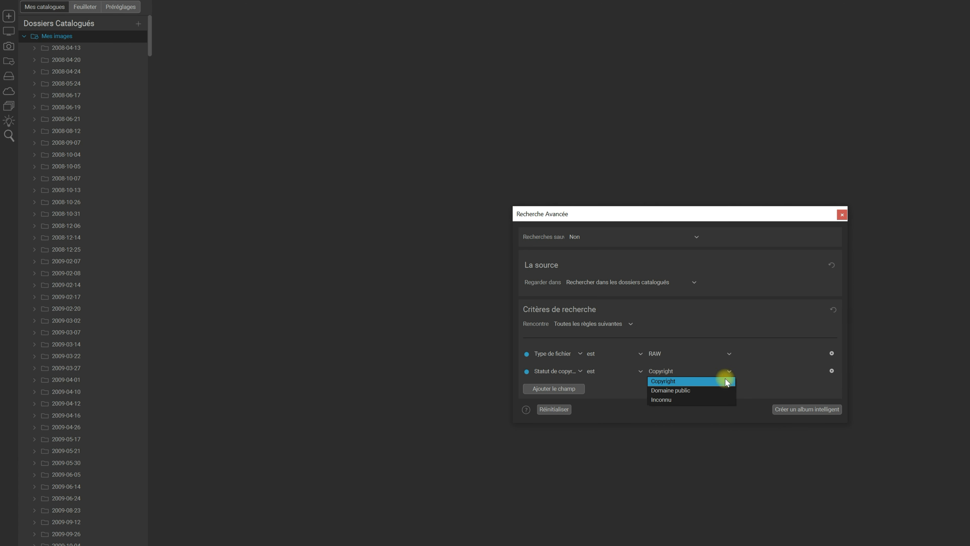
click(714, 401)
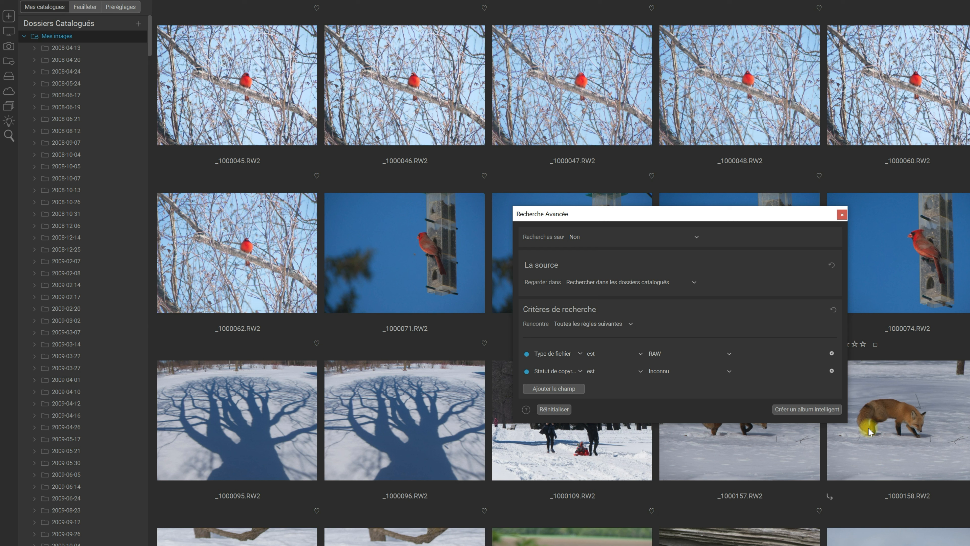
Save the search as a smart album named "Copyright inconnu à corriger"
click(816, 410)
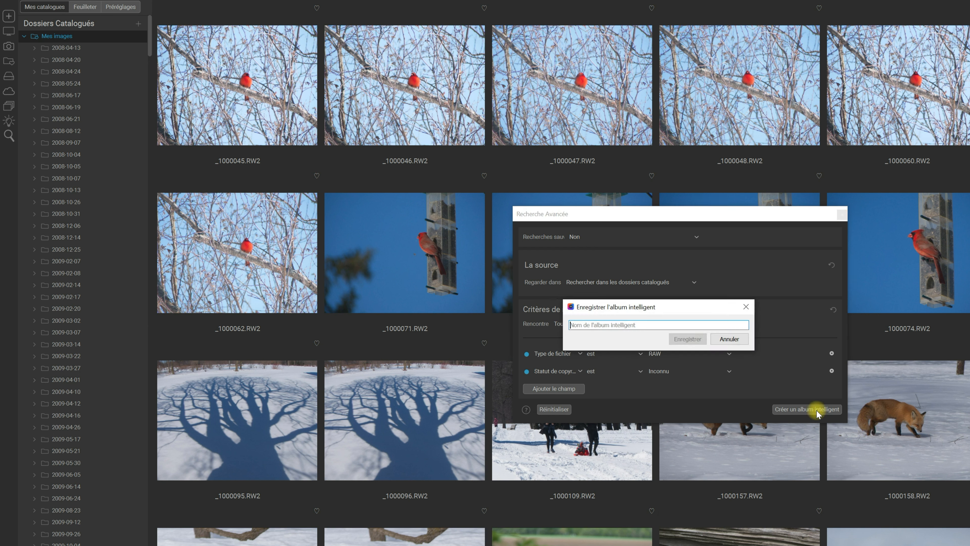
text(Copy)
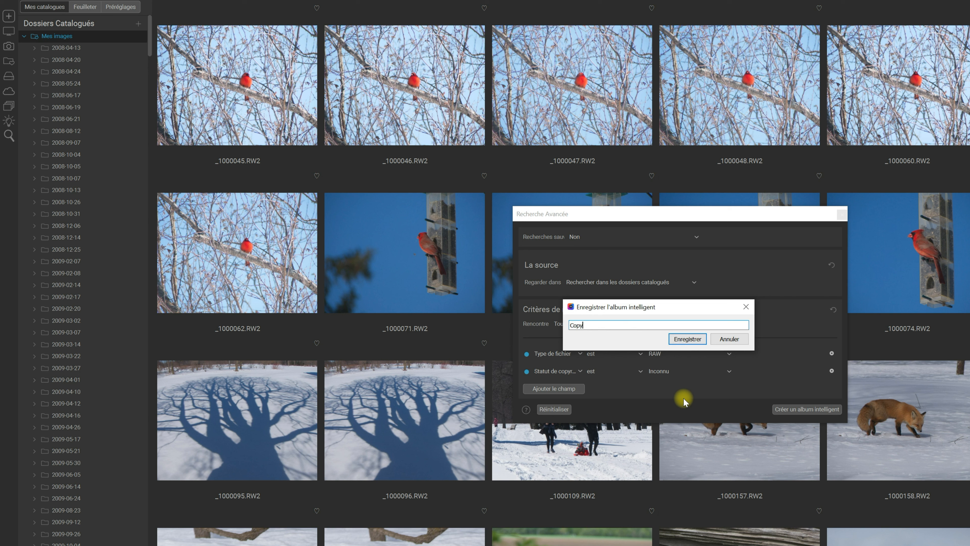
text(right inconnu à corriger)
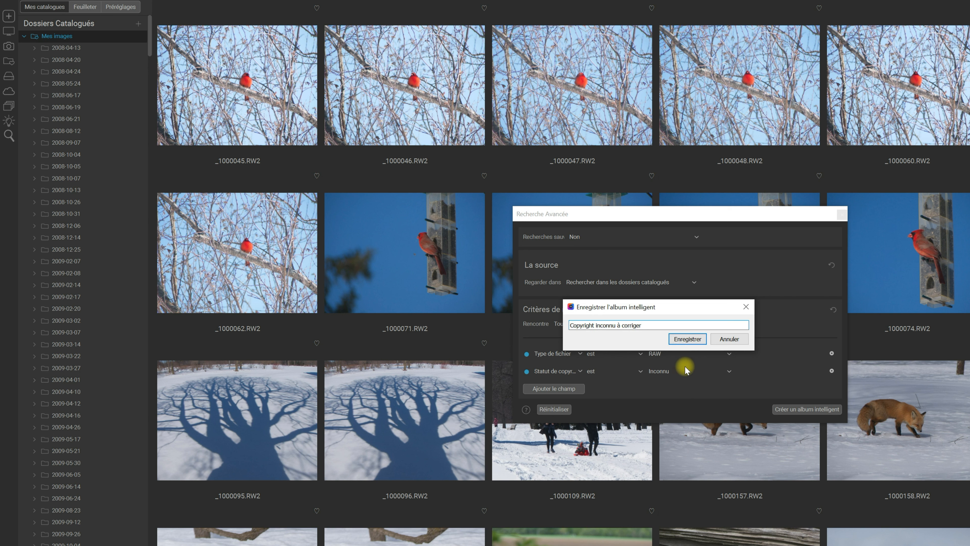
click(684, 337)
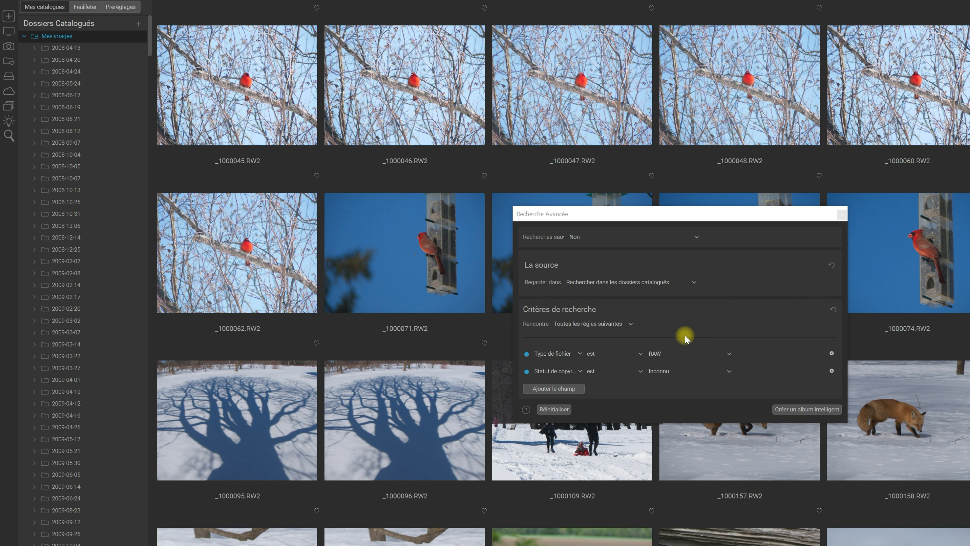